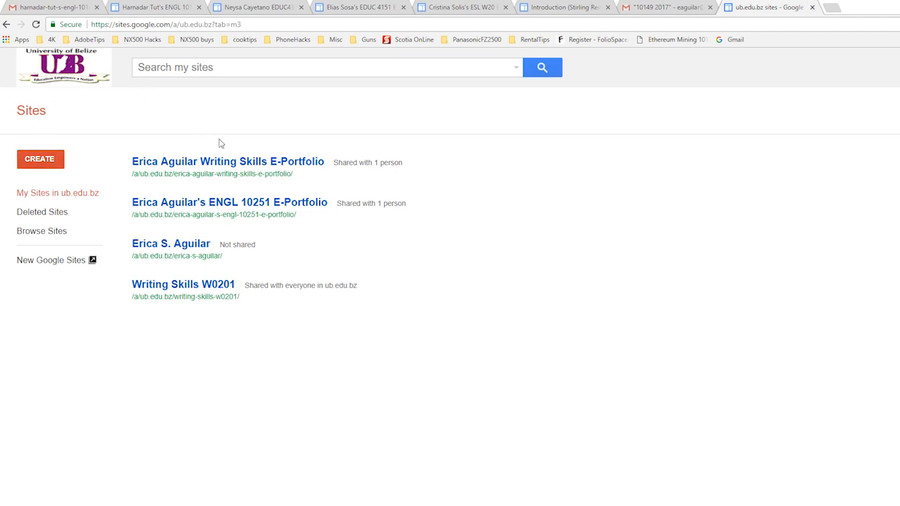
Step: Start a new site in classic Sites using the Blank template
click(49, 160)
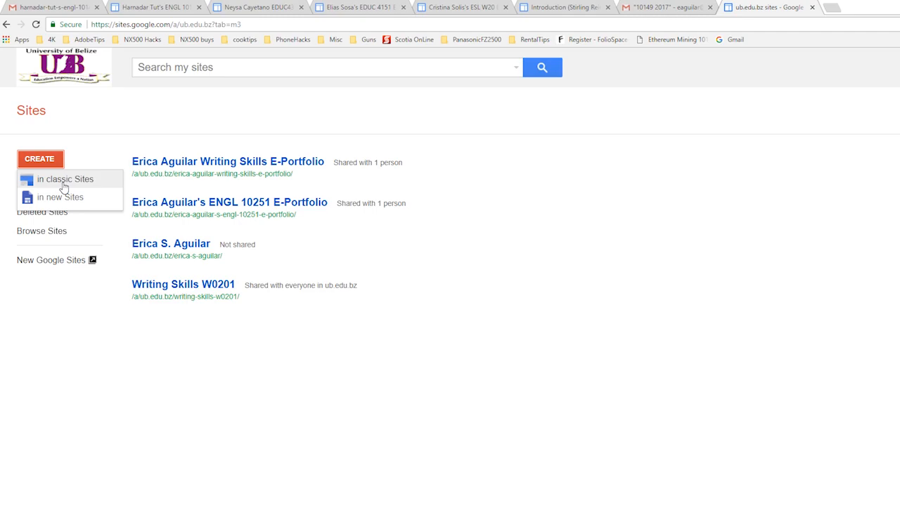
click(63, 180)
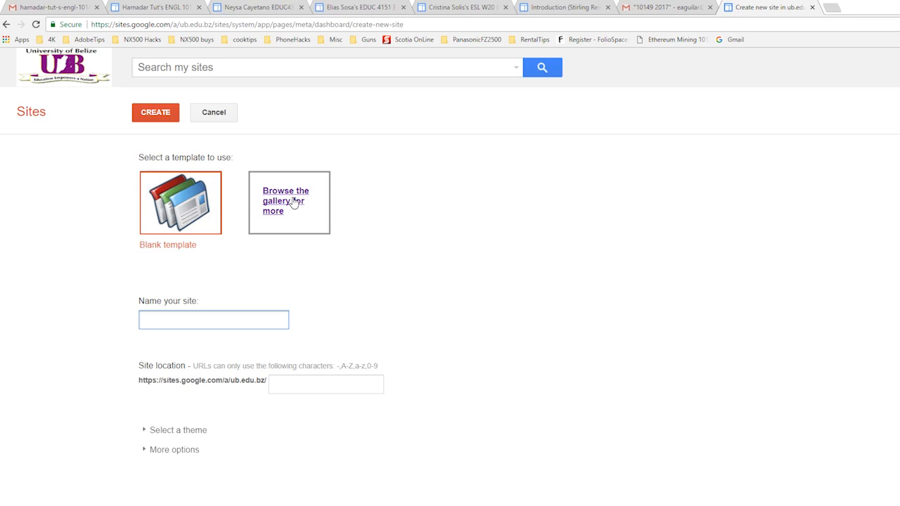
click(199, 216)
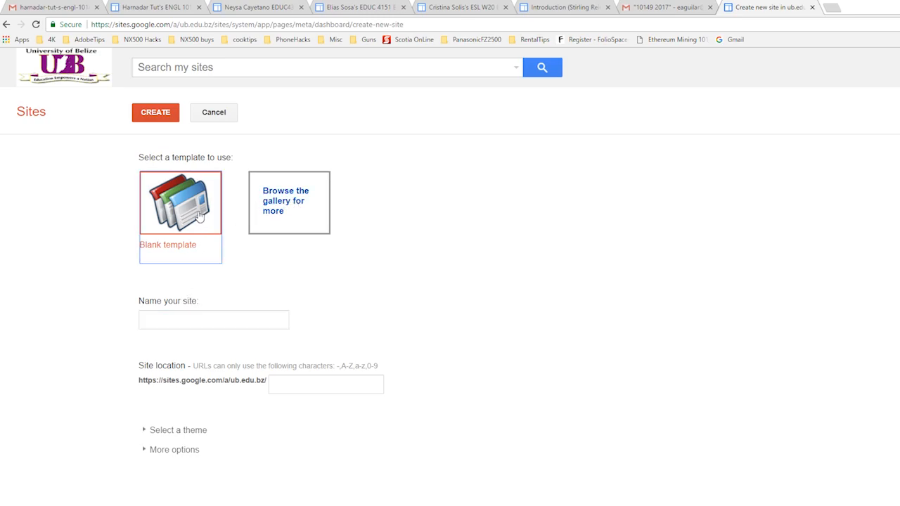
Step: Name the site with the owner's full name in possessive form followed by "ENGL 10257 E-Portfolio", and create it
click(173, 321)
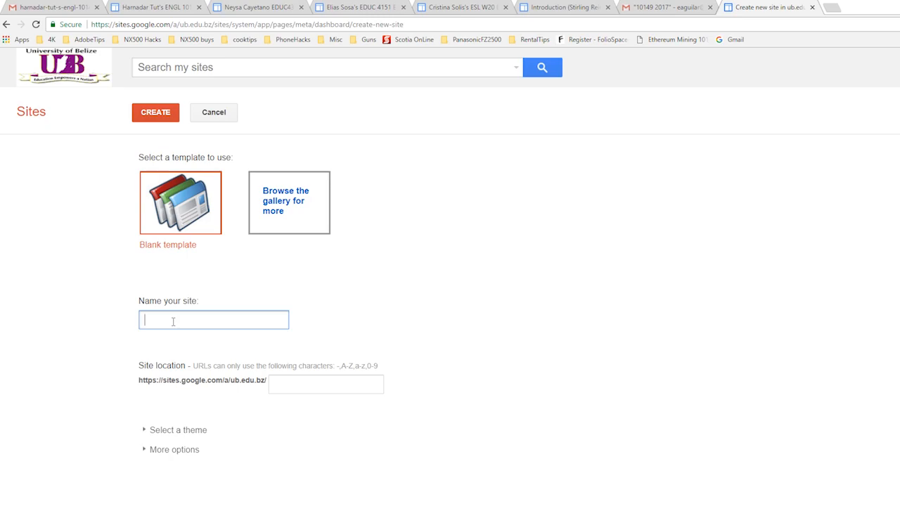
text(Erica Aguilar's)
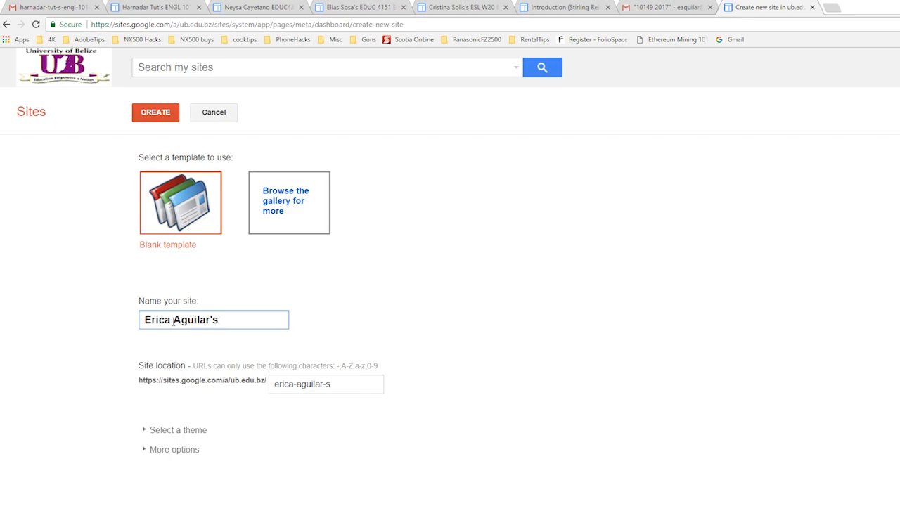
text(ENGL 1025)
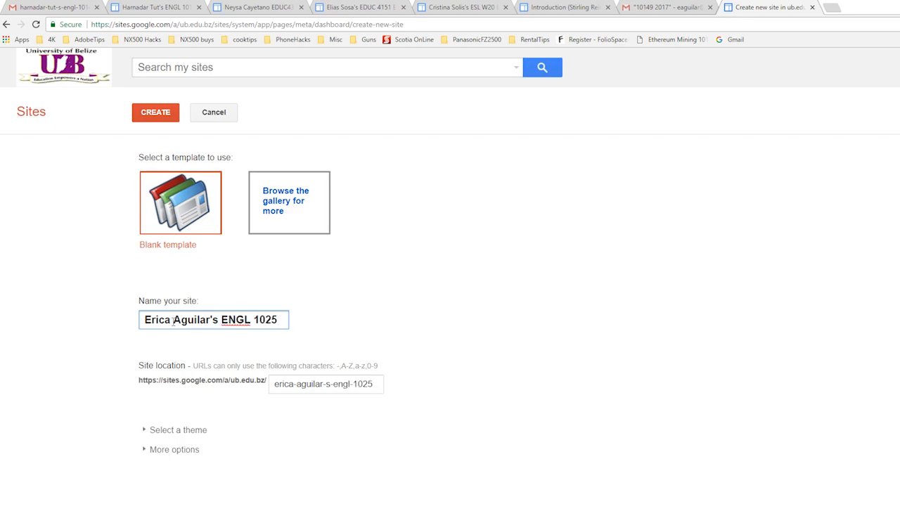
text(7 E-Portfolio)
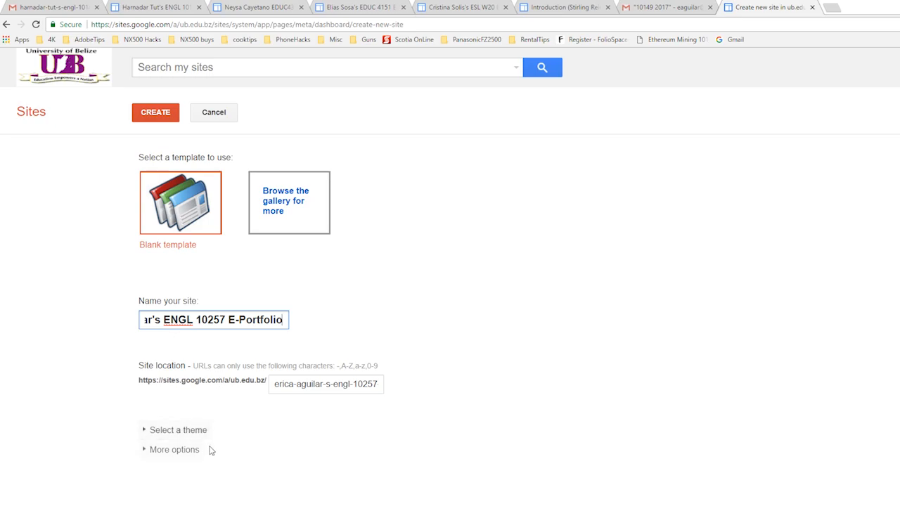
key(Return)
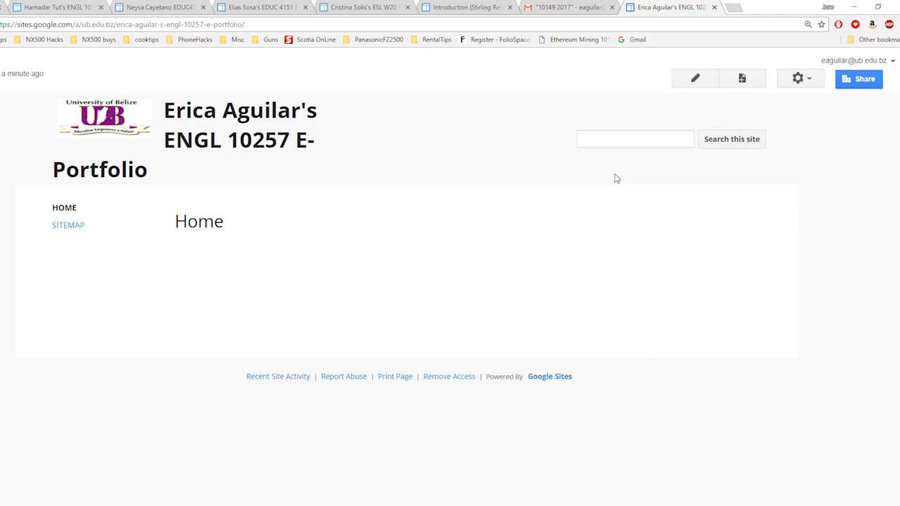
Step: In the site's sharing and permissions settings, invite the instructor's e-mail address with edit access and send the notification
click(808, 83)
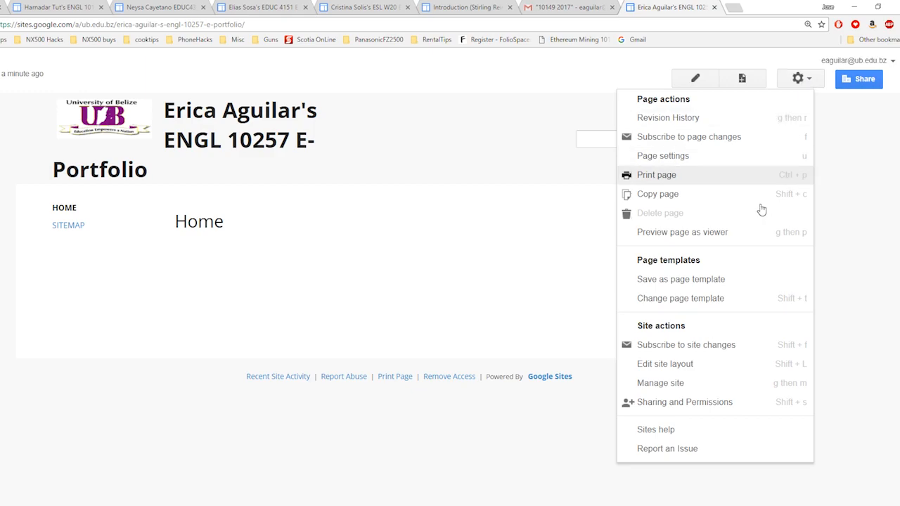
click(680, 385)
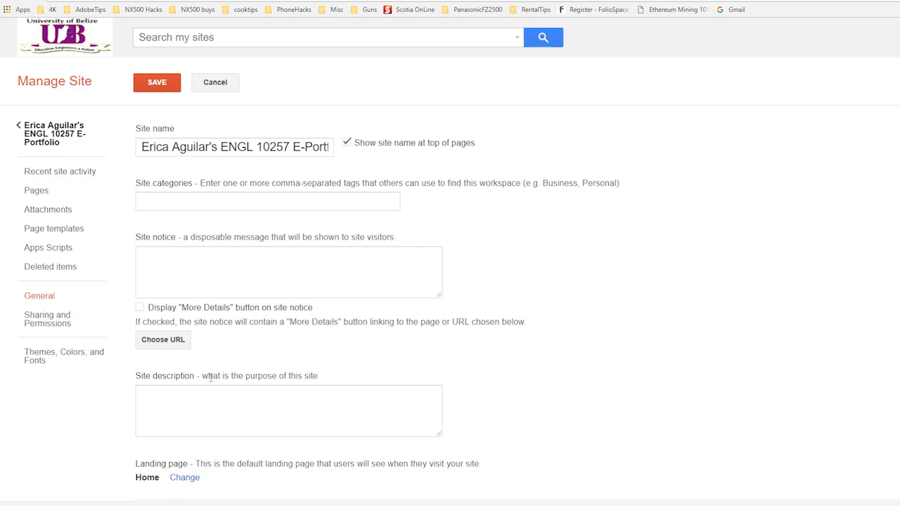
scroll(211, 378, down, 3)
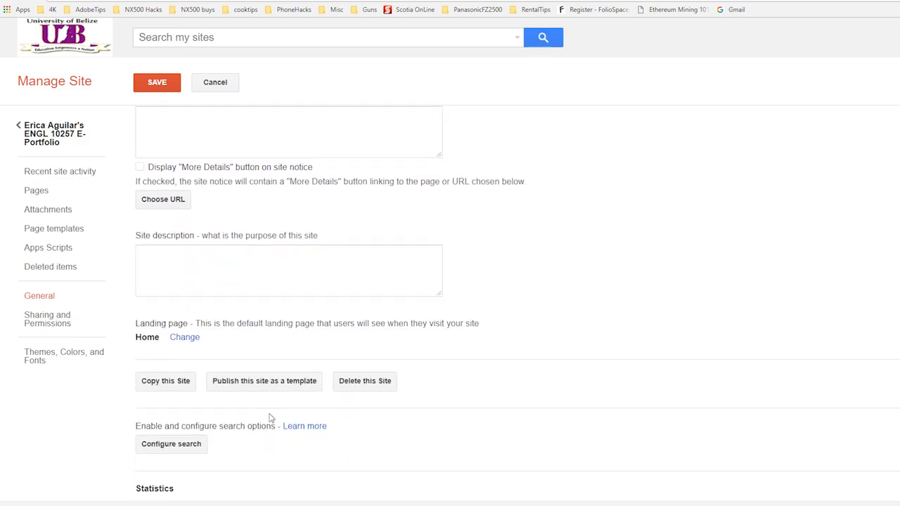
click(45, 327)
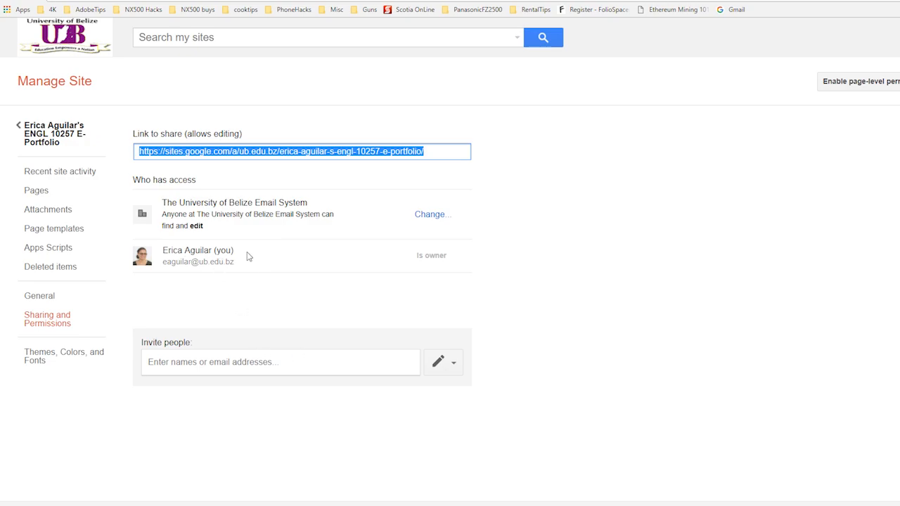
click(248, 361)
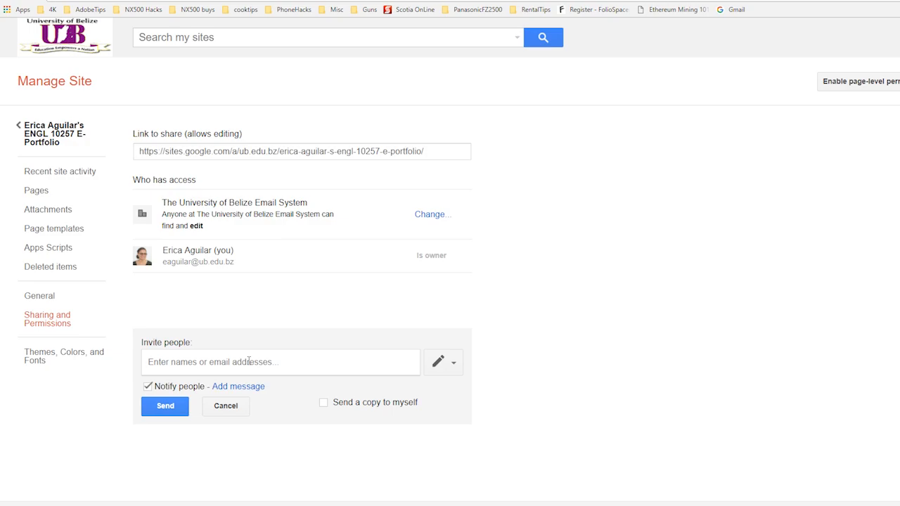
text(ea)
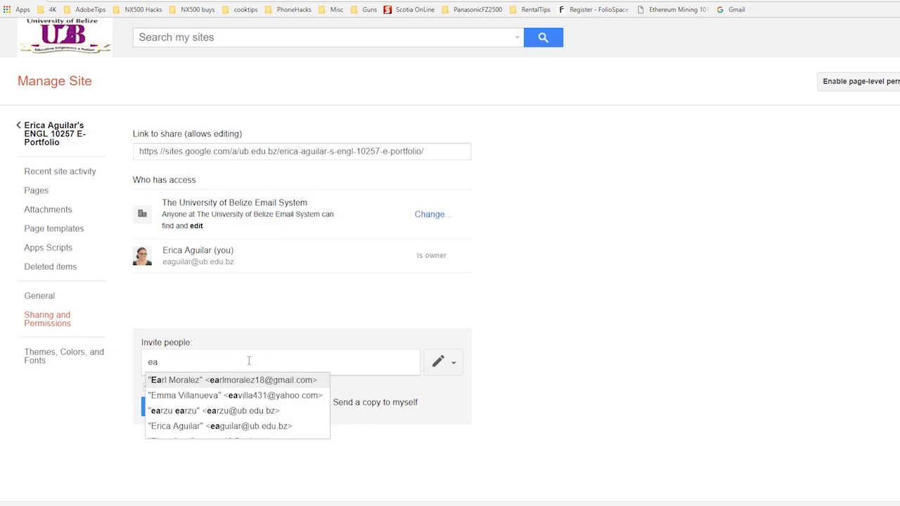
text(gui)
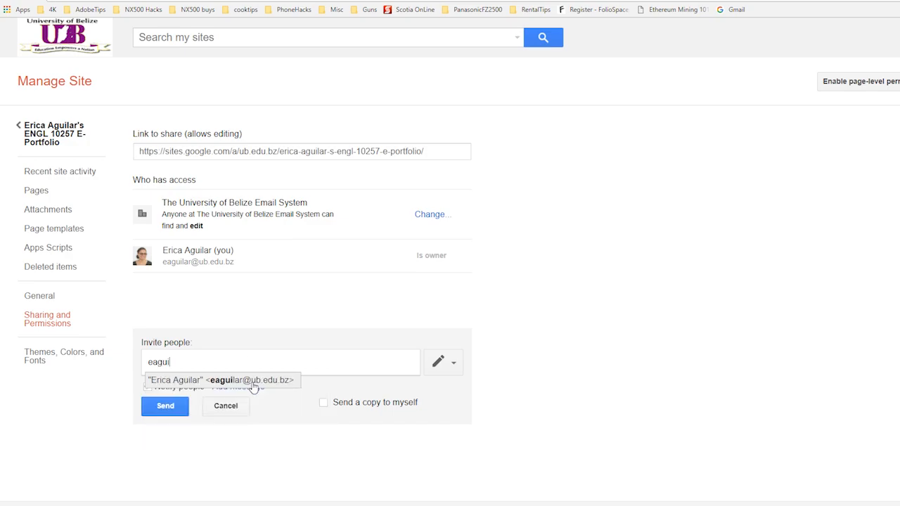
click(251, 382)
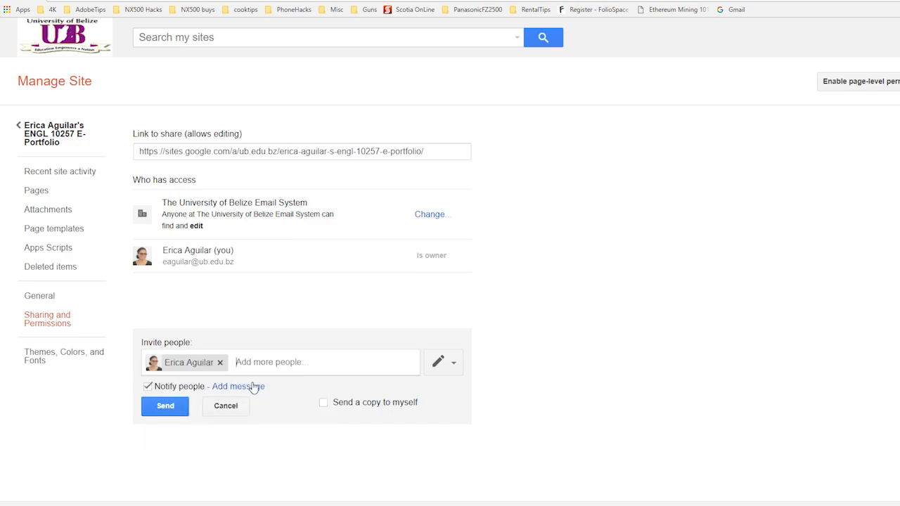
click(175, 407)
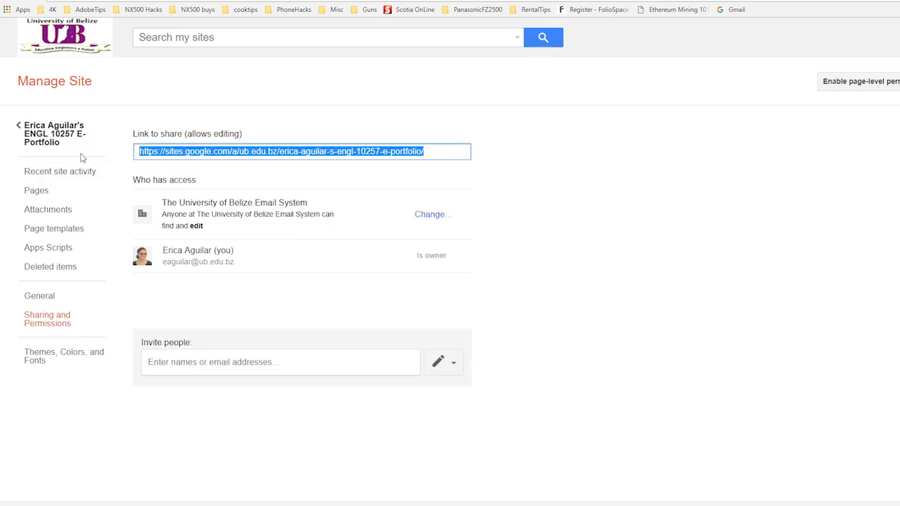
Step: Return to the site's Home page and allow attachments and comments in its page settings, saving the change
click(65, 136)
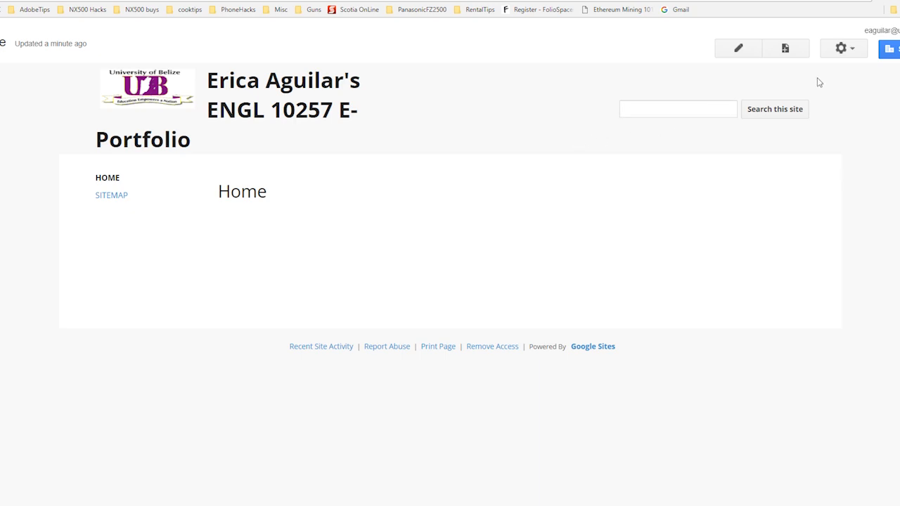
click(851, 49)
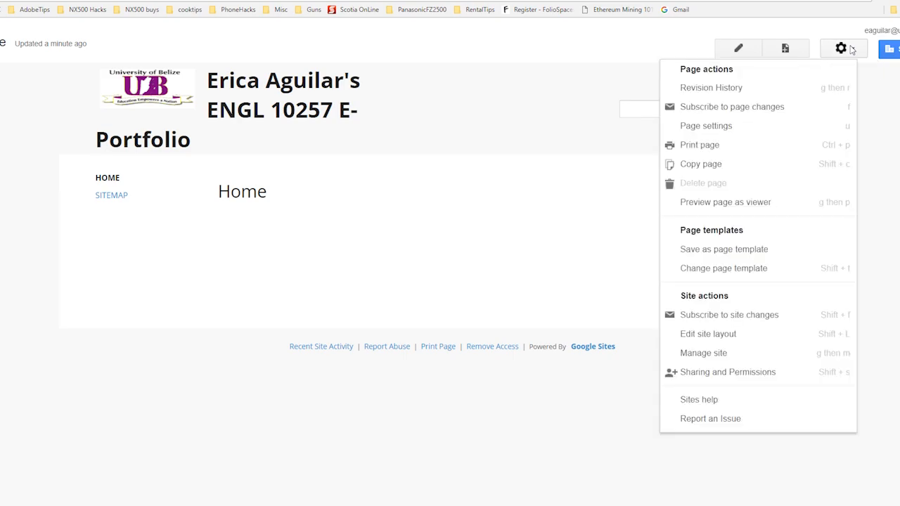
click(713, 126)
click(298, 232)
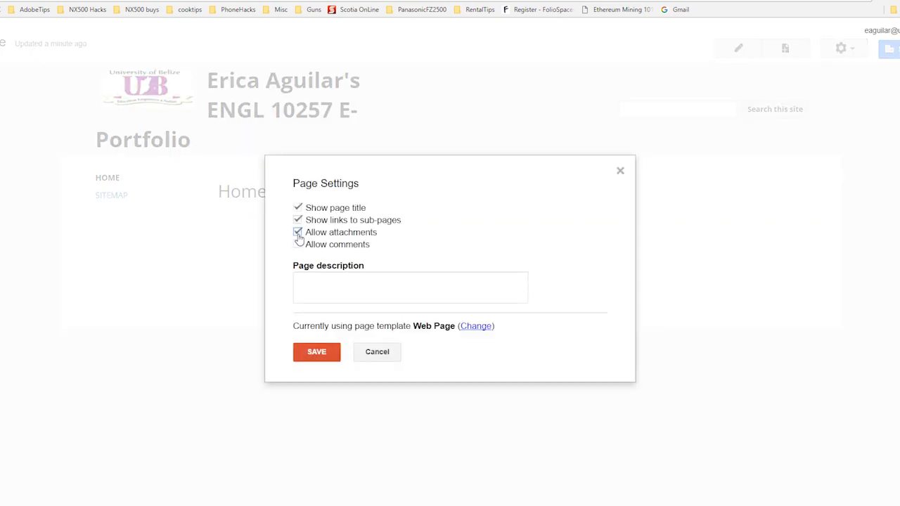
click(298, 245)
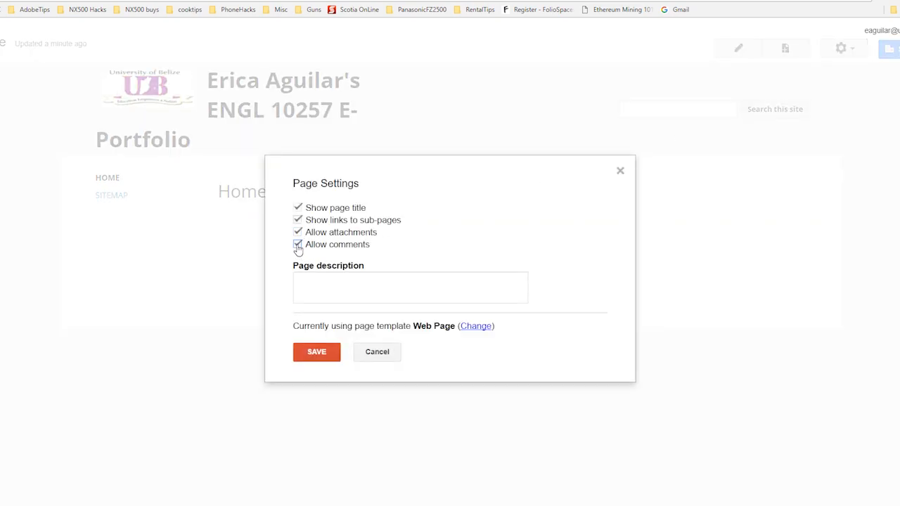
click(318, 357)
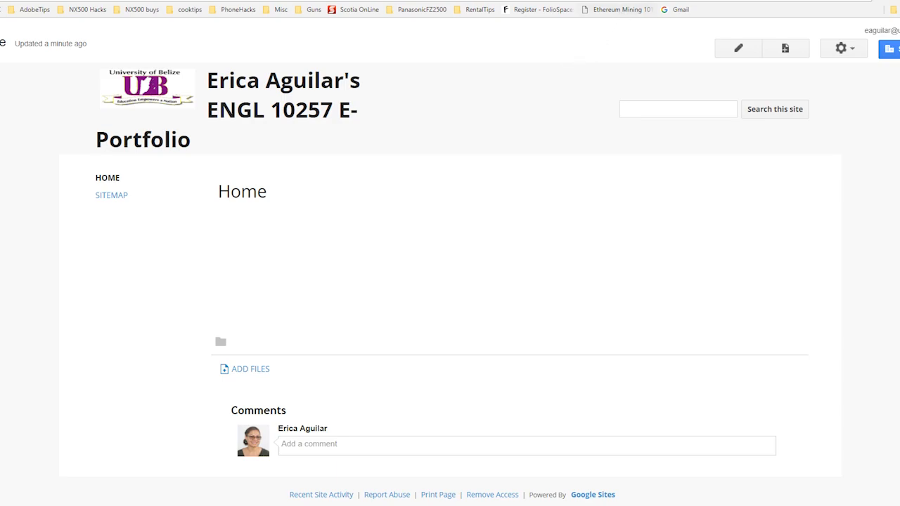
Step: Switch to Gmail, read the "Invitation to edit" message for the ENGL 10257 e-portfolio and open the shared site from it
click(621, 0)
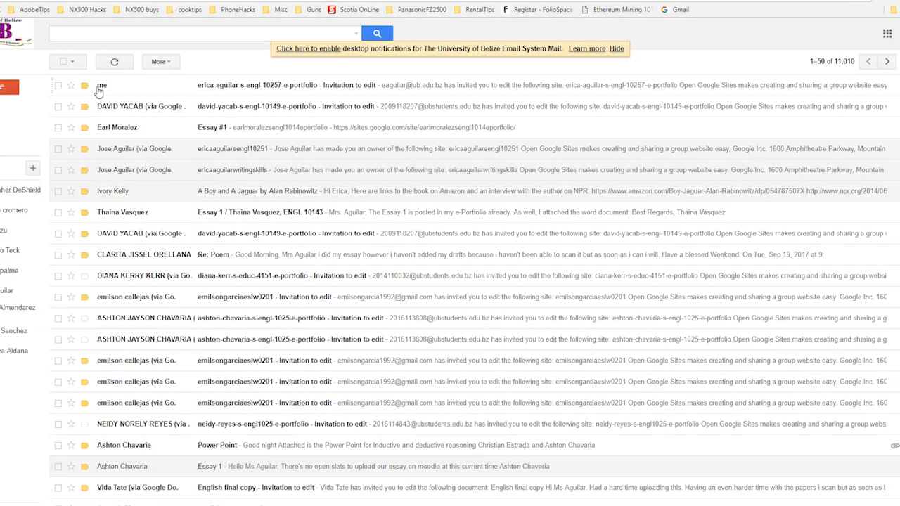
click(222, 90)
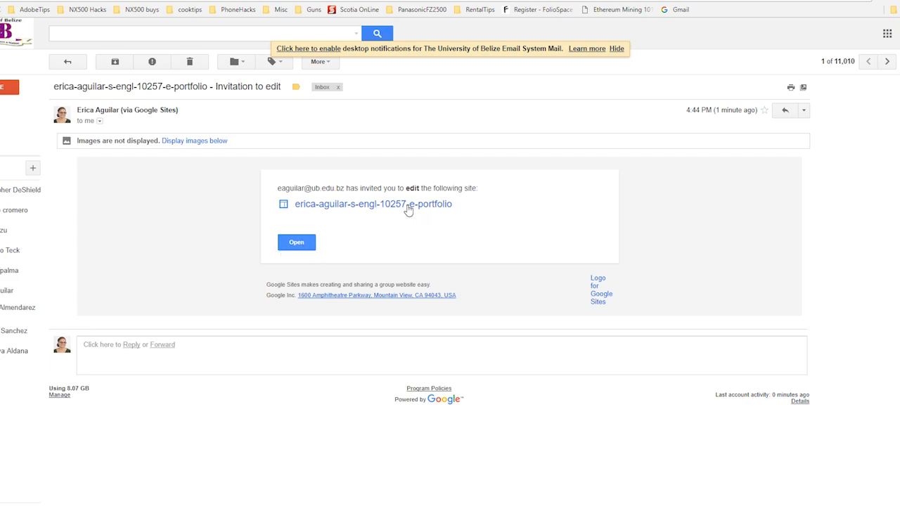
click(297, 243)
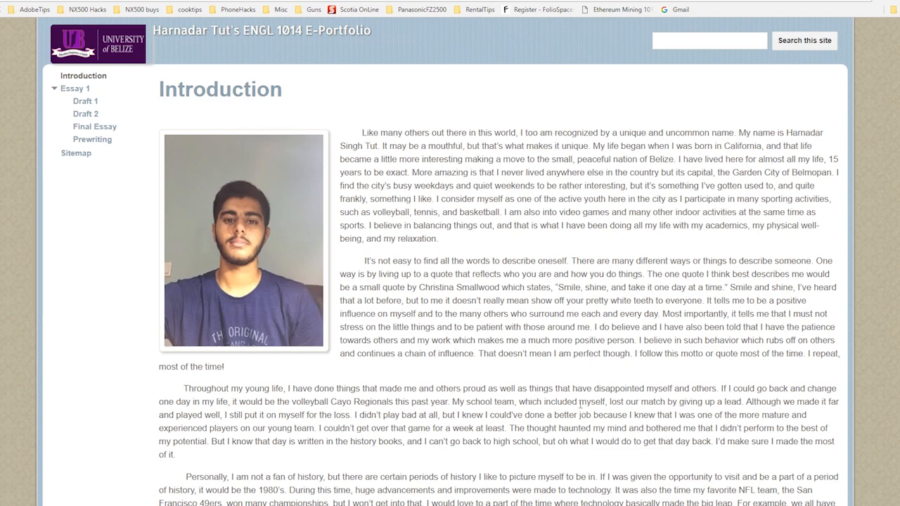
Step: Look over the Introduction pages of the ENGL 1014 and ESL W20 student e-portfolios as design examples
scroll(580, 404, up, 2)
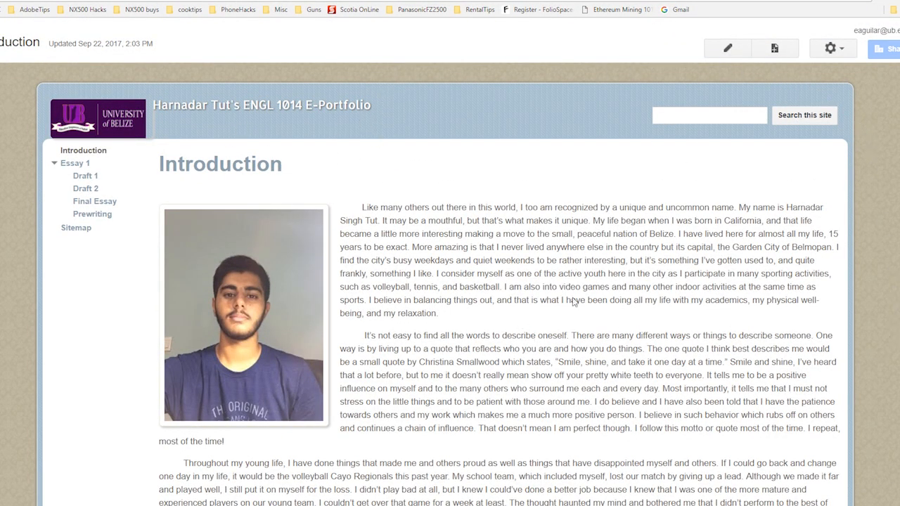
click(426, 0)
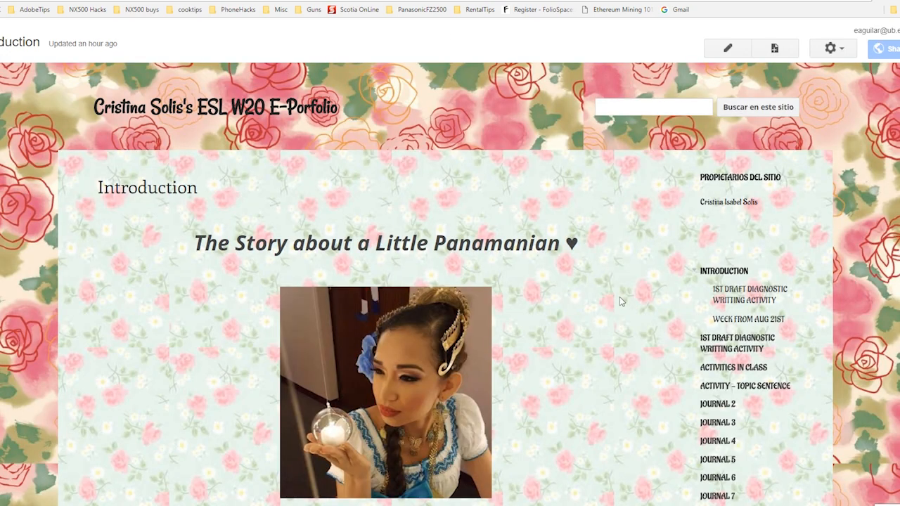
scroll(619, 297, down, 7)
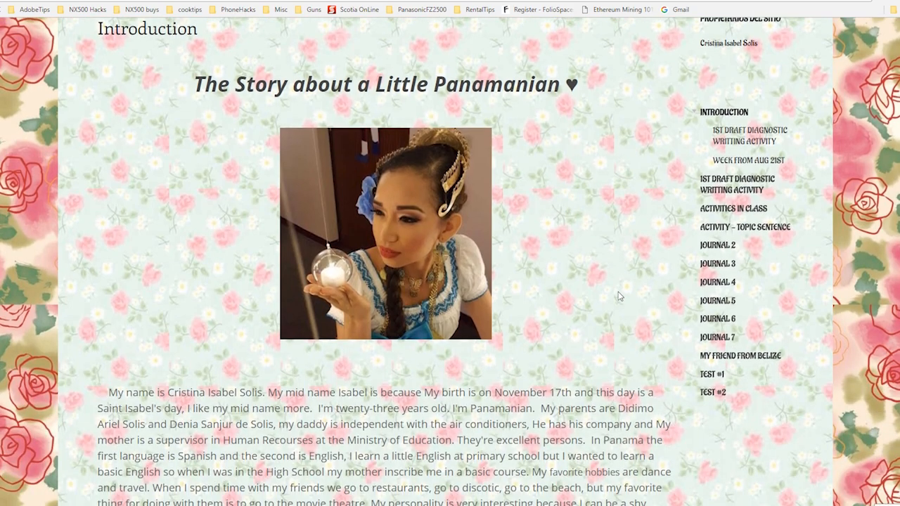
scroll(619, 292, up, 7)
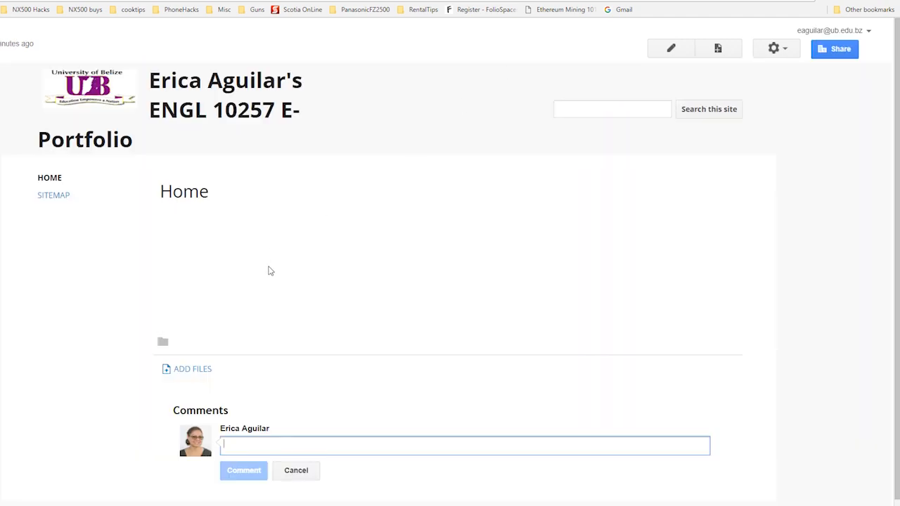
Step: In the ENGL 10257 site's theme settings, set the entire page's background image to the Woods picture from the Desktop
click(270, 271)
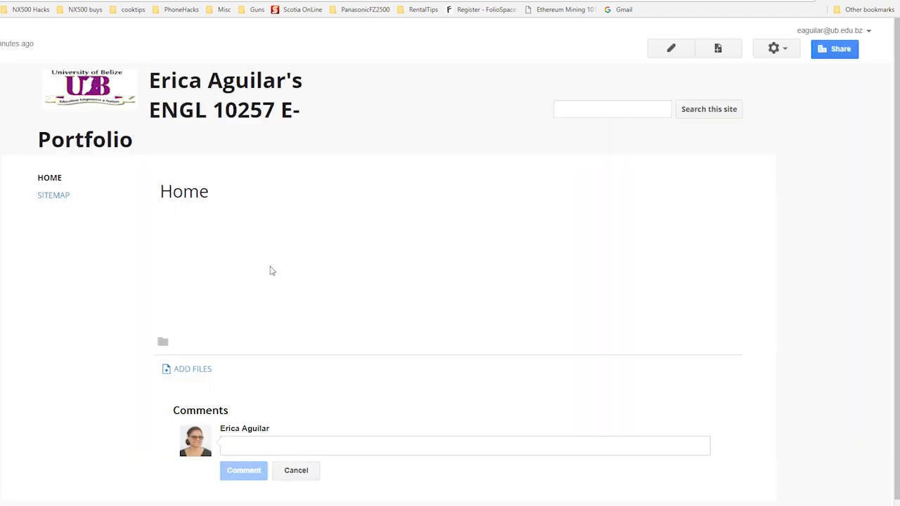
click(790, 52)
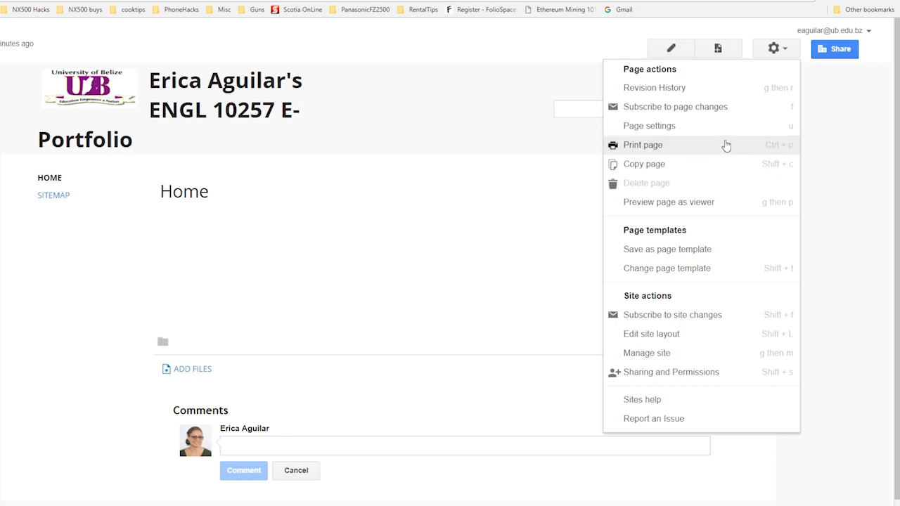
click(673, 354)
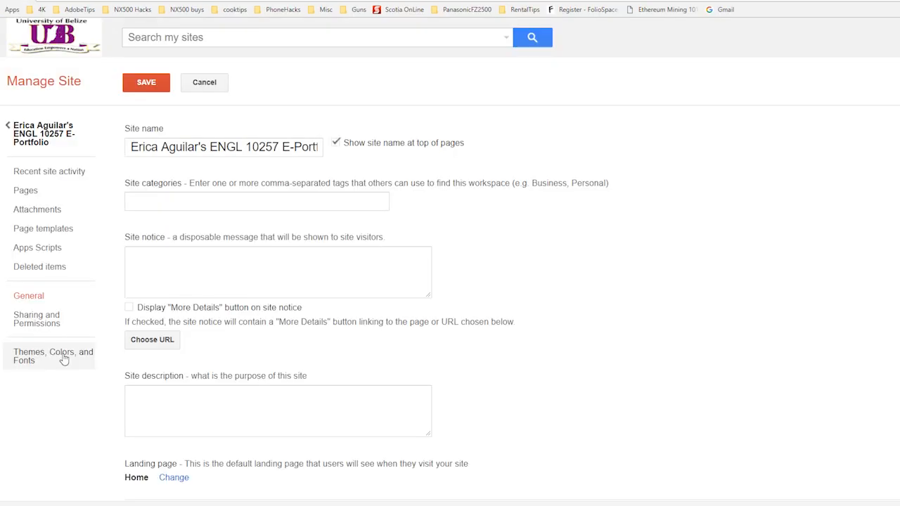
click(63, 359)
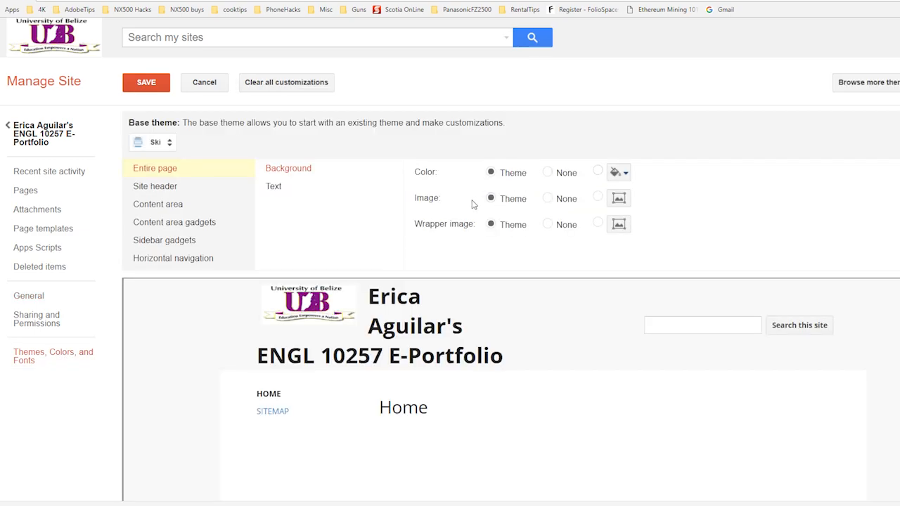
click(626, 201)
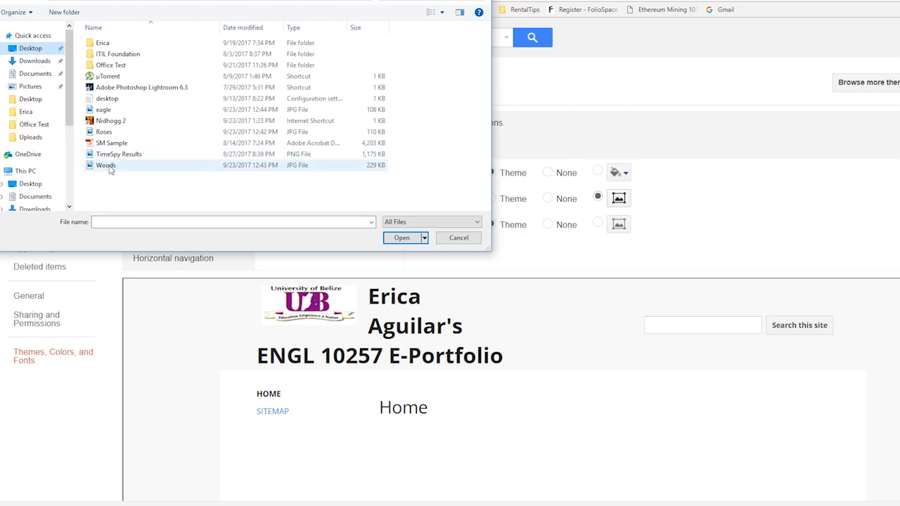
double_click(105, 165)
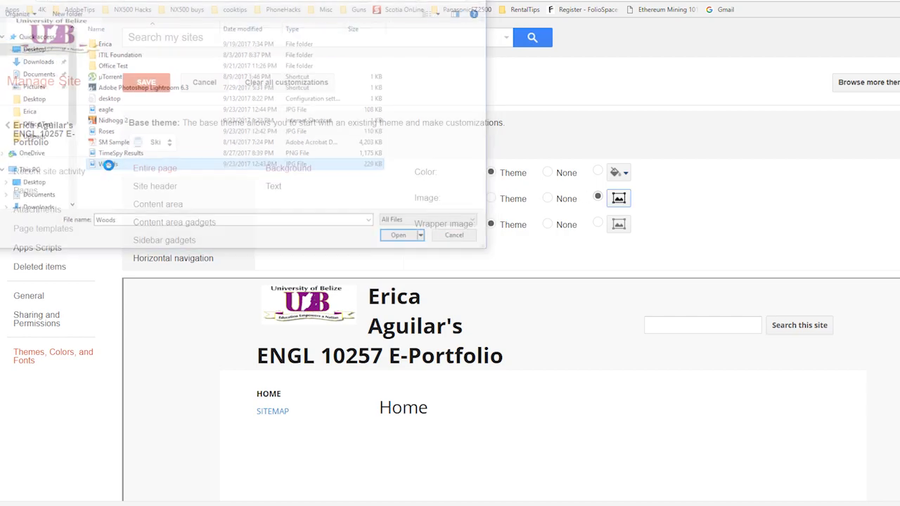
scroll(557, 317, down, 3)
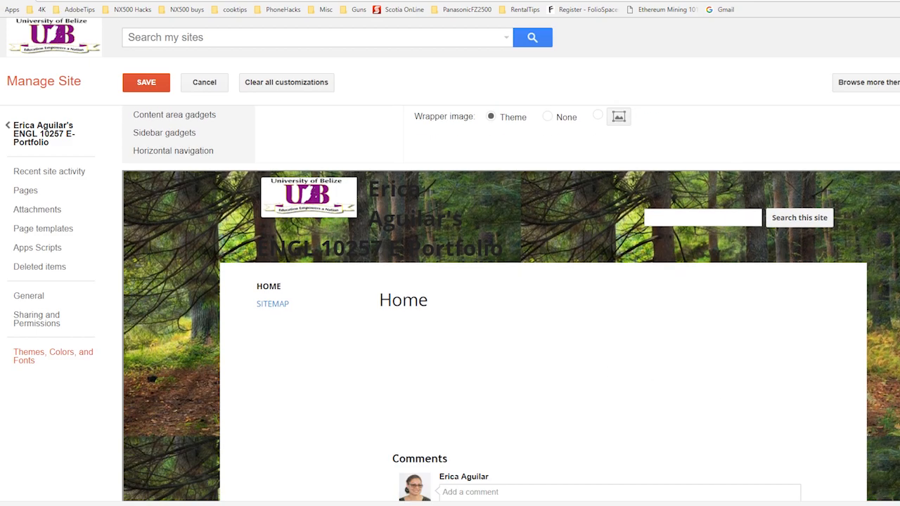
Step: Set the entire page's text color to pale green in the theme settings and check the preview
scroll(439, 272, up, 2)
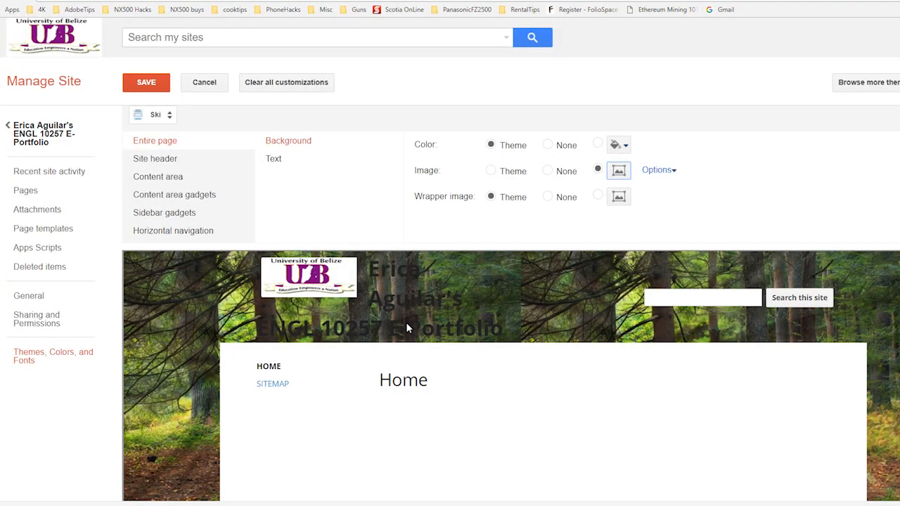
scroll(406, 323, down, 2)
scroll(188, 388, up, 3)
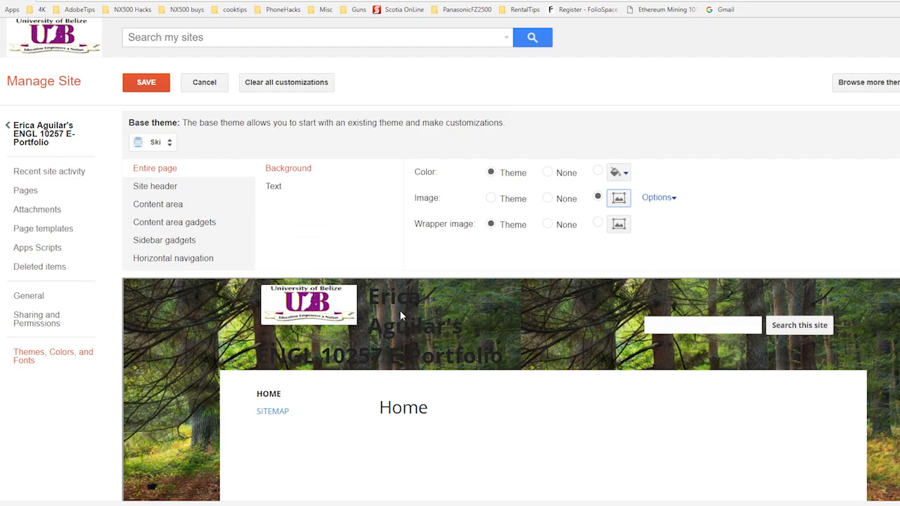
click(275, 191)
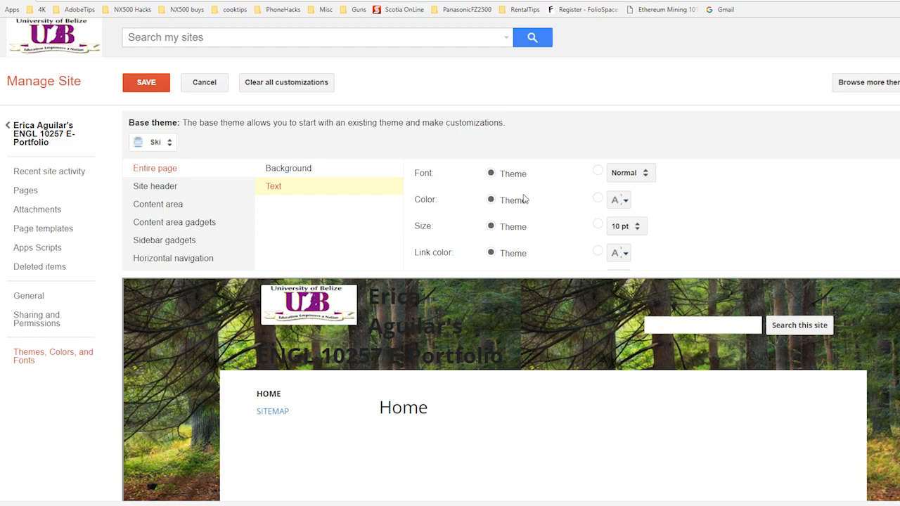
click(623, 202)
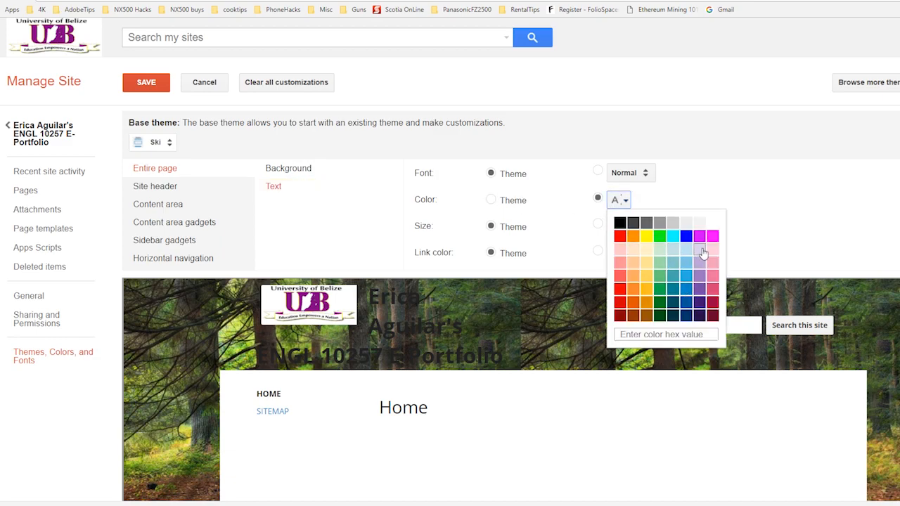
click(673, 261)
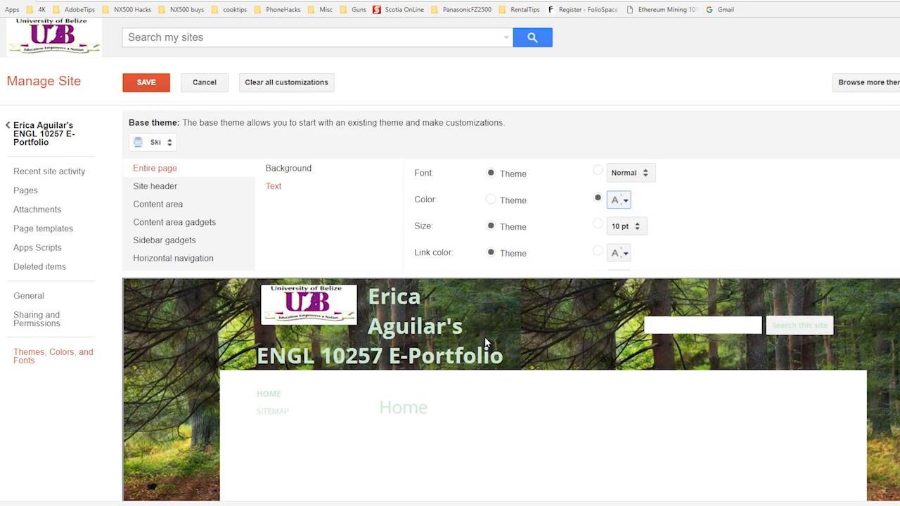
scroll(438, 299, down, 2)
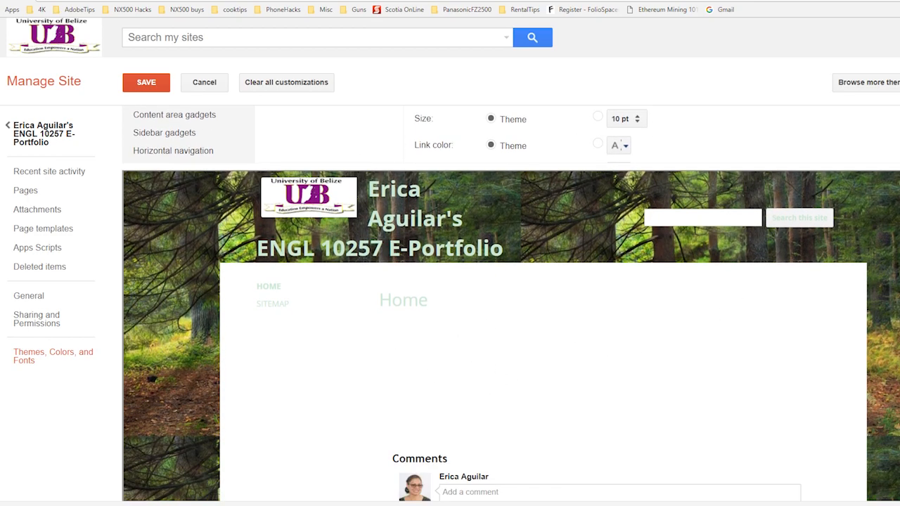
Step: Set the site header's background color to medium green
scroll(510, 303, up, 2)
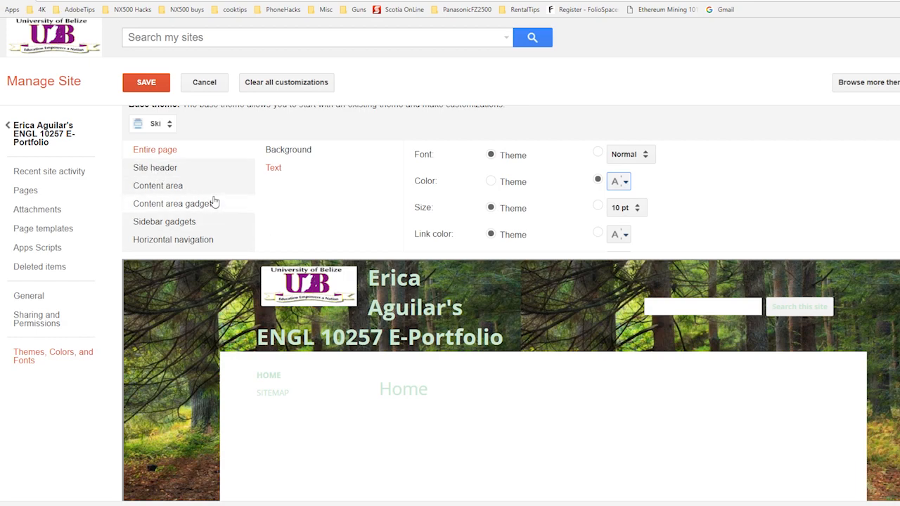
click(167, 169)
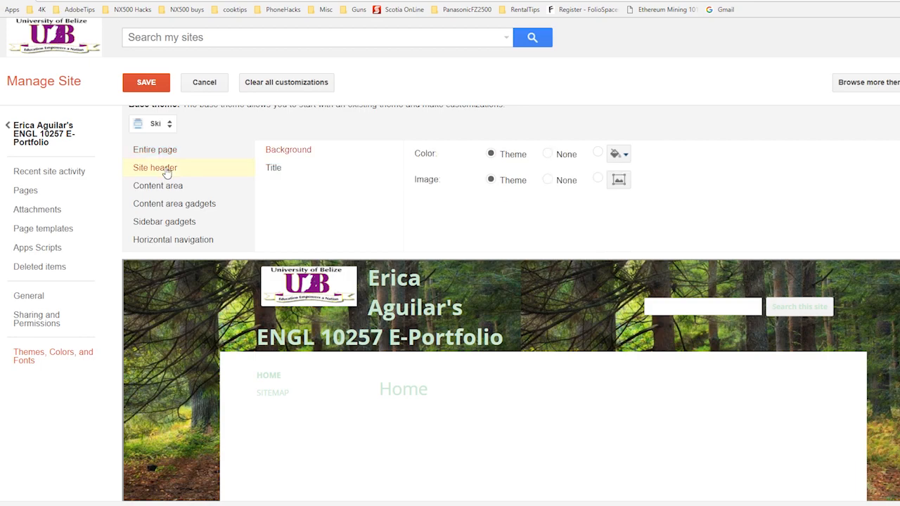
click(302, 153)
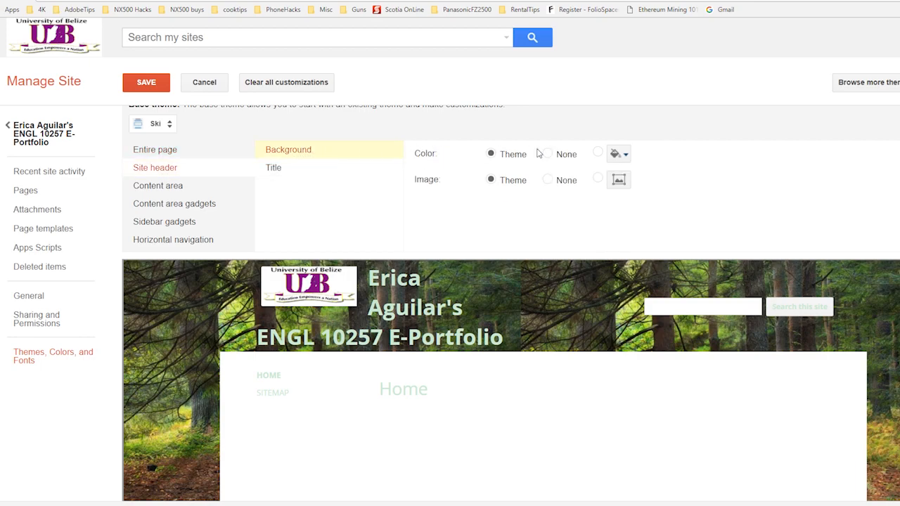
click(624, 156)
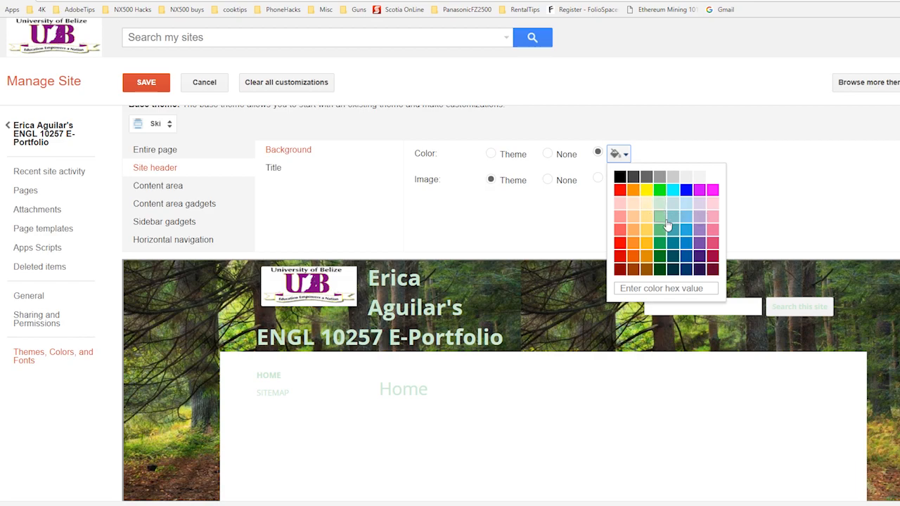
click(663, 230)
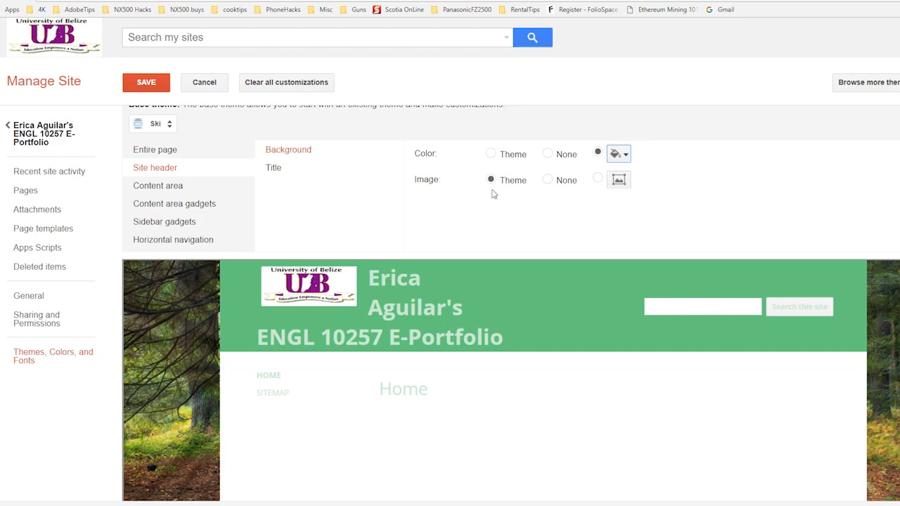
Step: Set the site header's title color to very dark green and check it in the preview
click(273, 169)
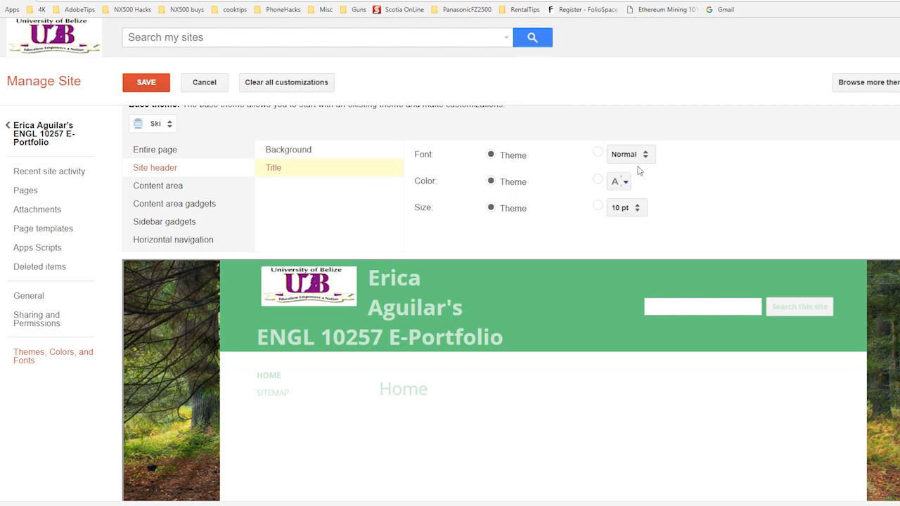
click(620, 181)
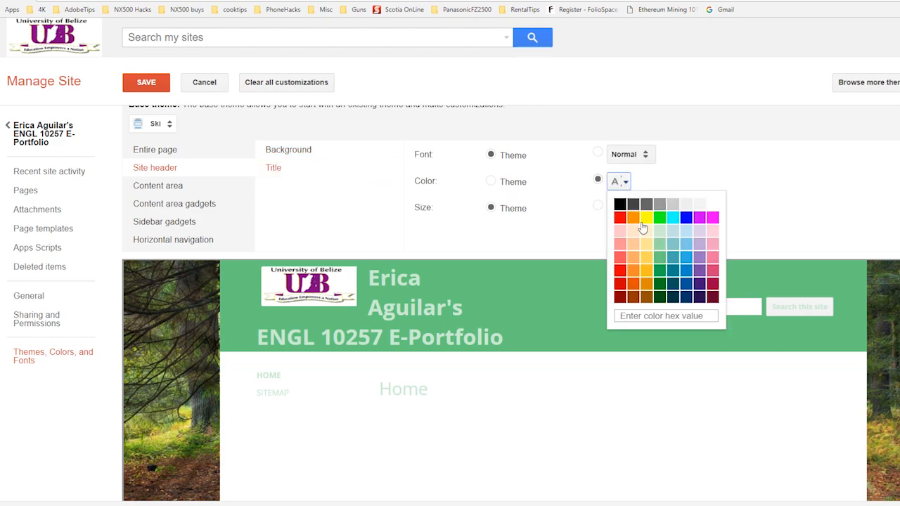
click(660, 297)
scroll(501, 403, down, 1)
scroll(501, 404, down, 1)
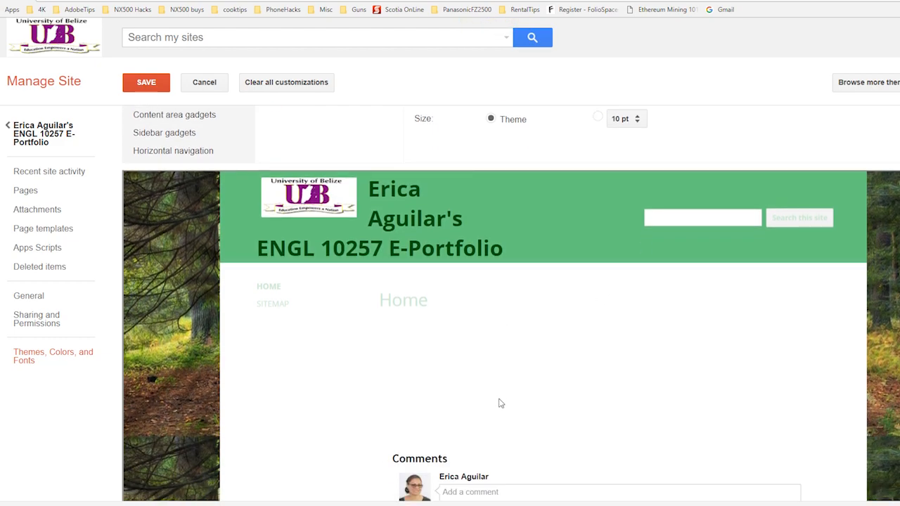
Step: Set the content area's background color to pale green, RGB (204, 236, 211), and save the theme customizations
scroll(500, 401, up, 3)
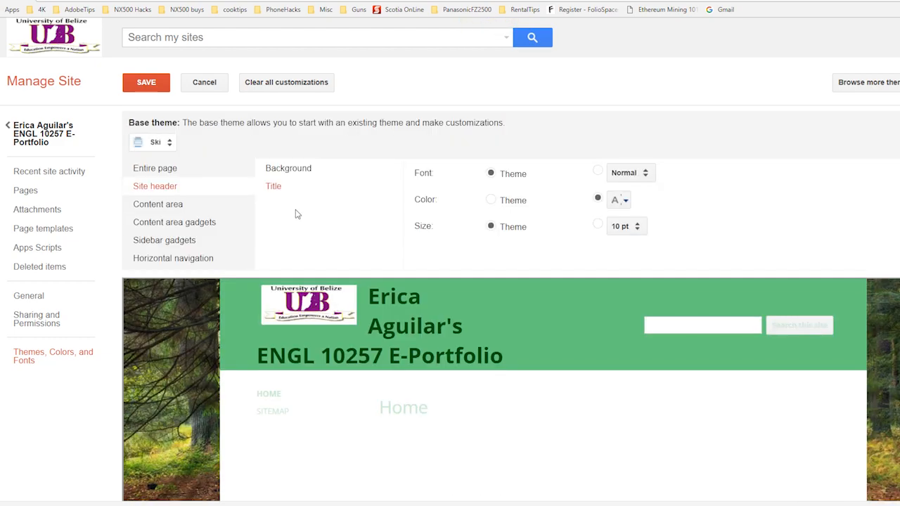
click(171, 210)
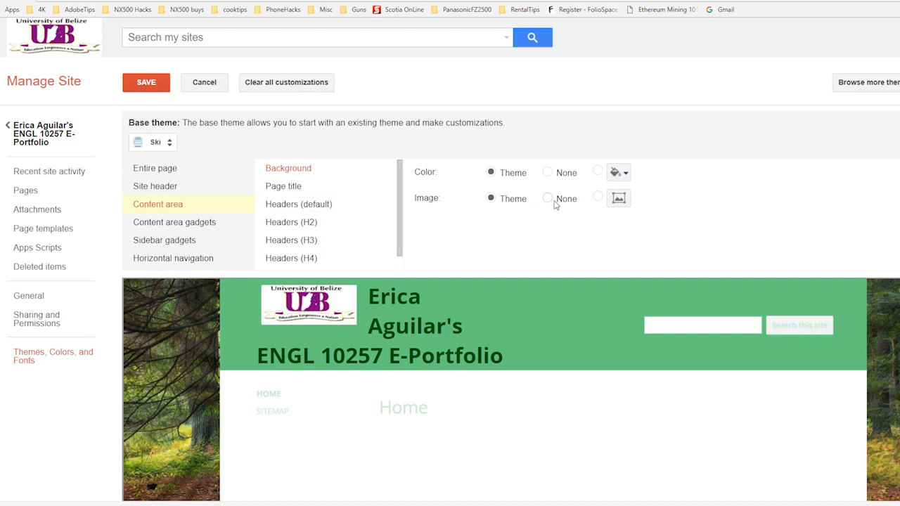
click(624, 173)
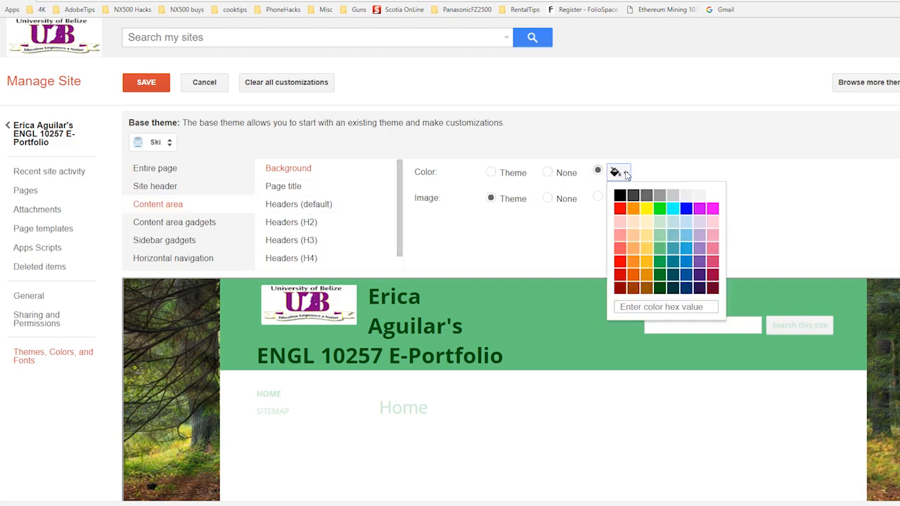
click(660, 234)
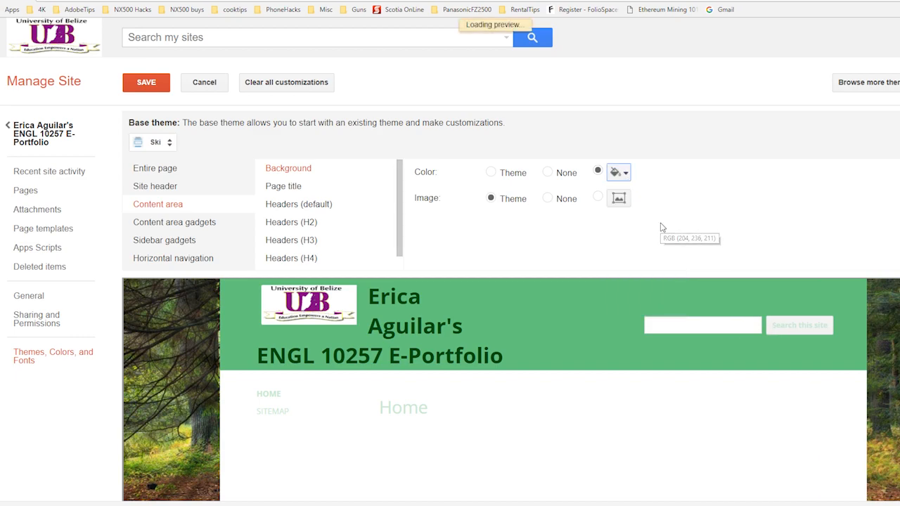
scroll(595, 342, down, 2)
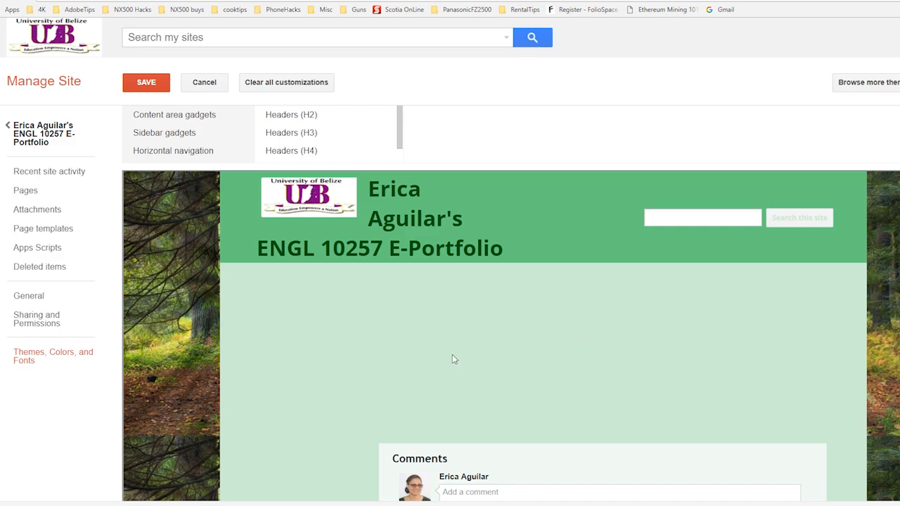
scroll(781, 193, up, 2)
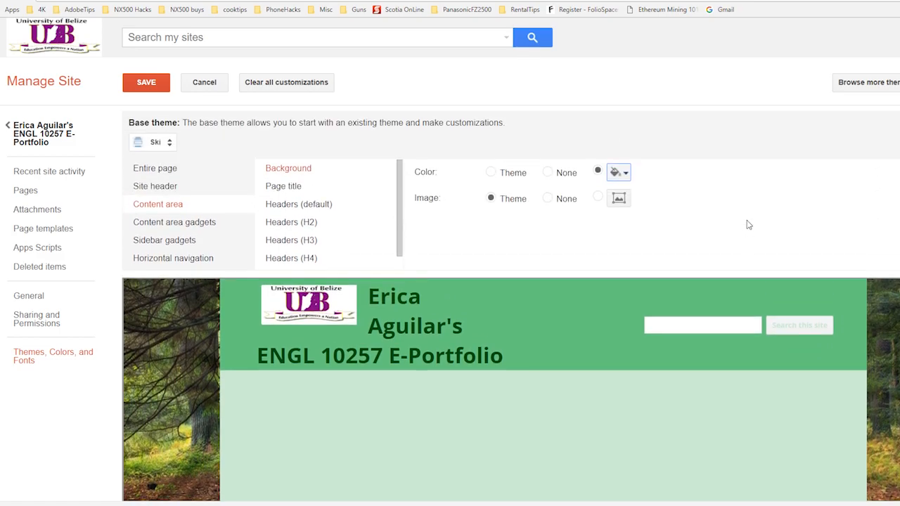
click(146, 85)
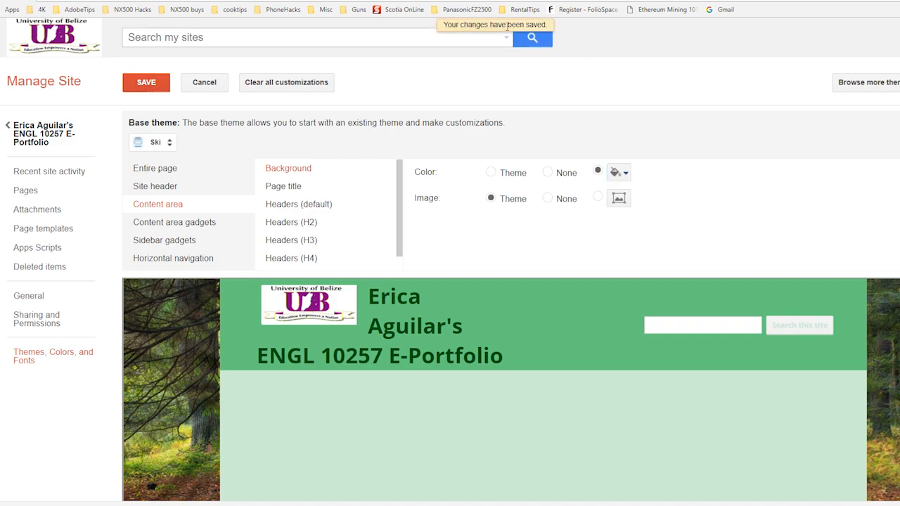
Step: Return to the ENGL 10257 portfolio site and start creating a new page
click(39, 135)
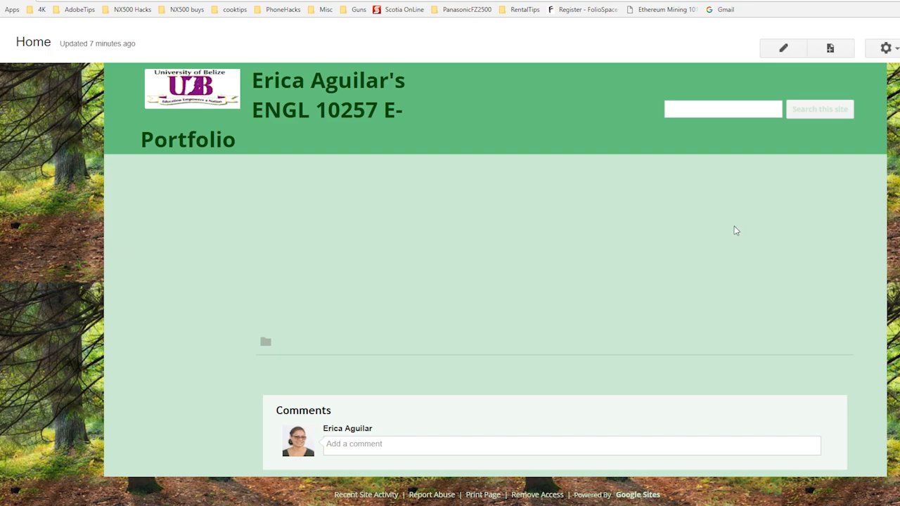
click(831, 49)
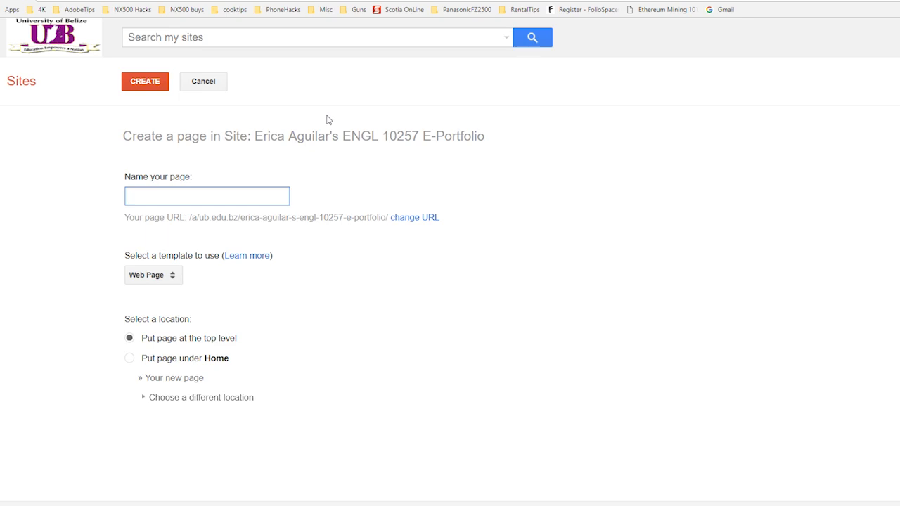
Step: Switch to the EDUC4301 Content Area Reading course outline PDF and examine the assignments listed in its Assessment table on page 12
click(169, 0)
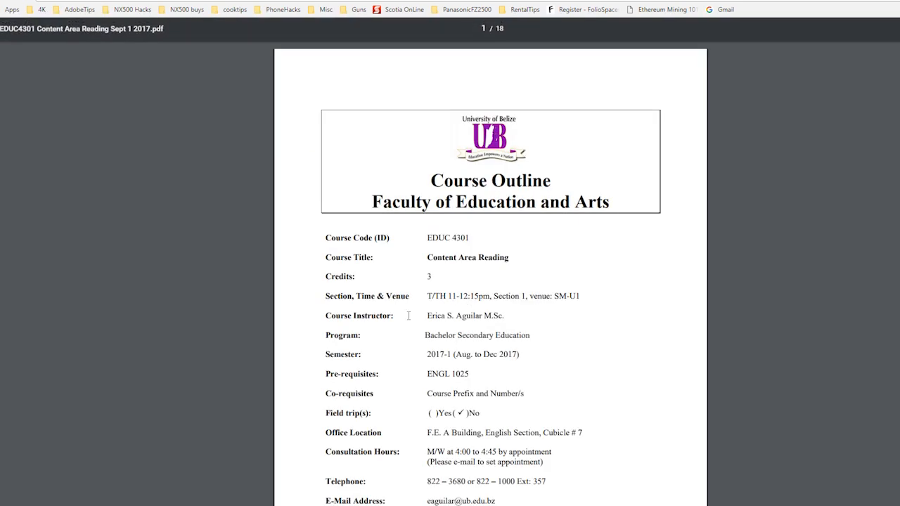
scroll(476, 322, down, 1)
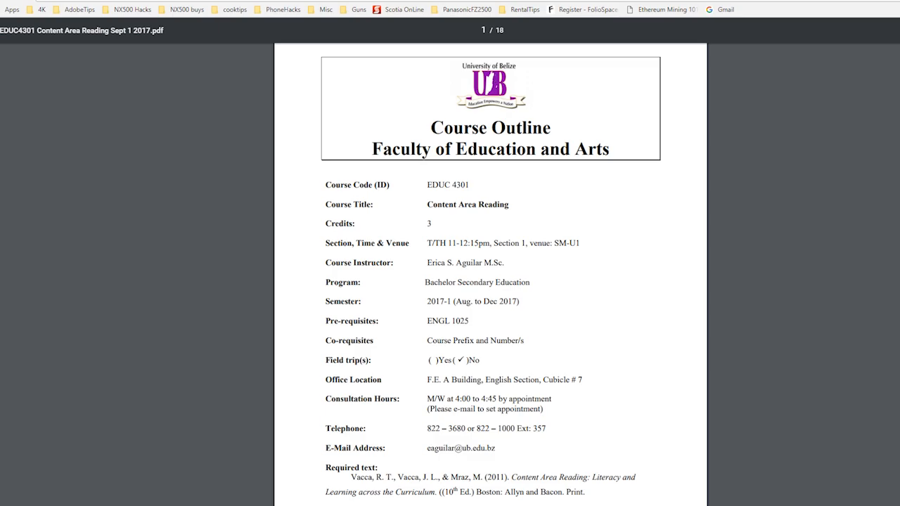
scroll(490, 275, down, 20)
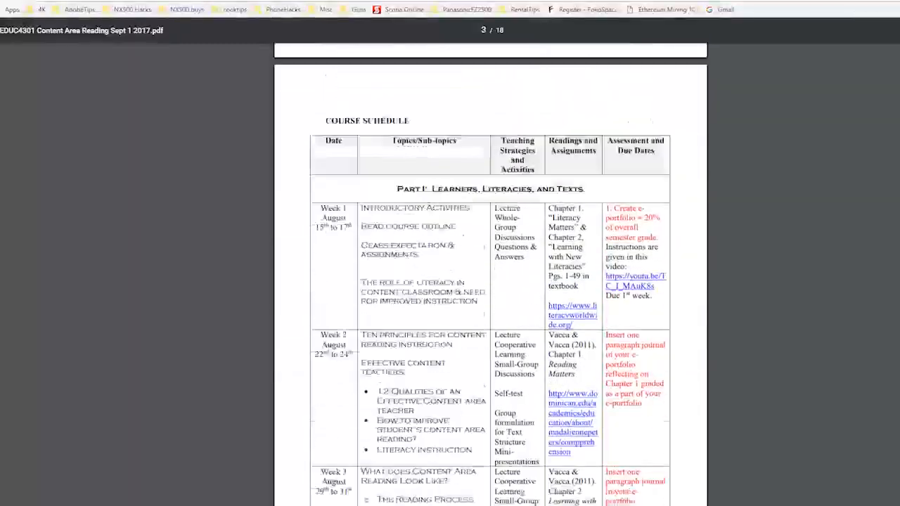
scroll(491, 275, down, 20)
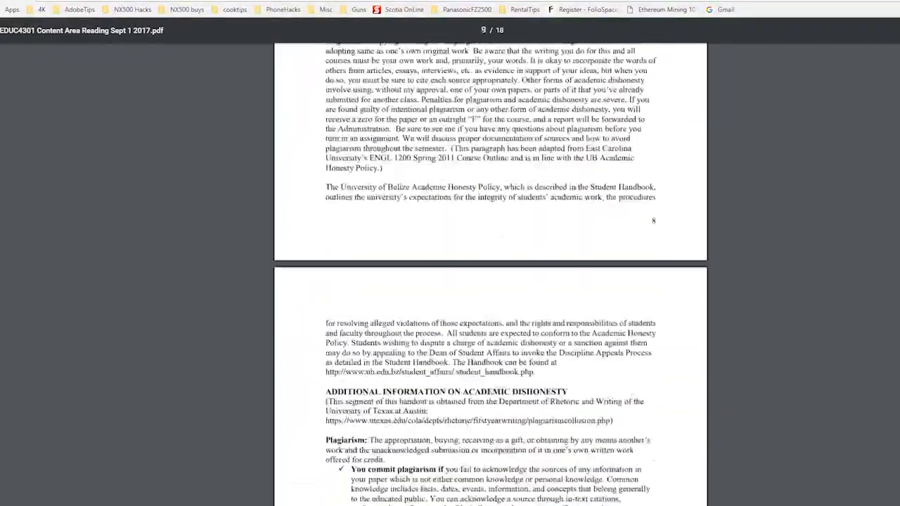
scroll(549, 198, down, 11)
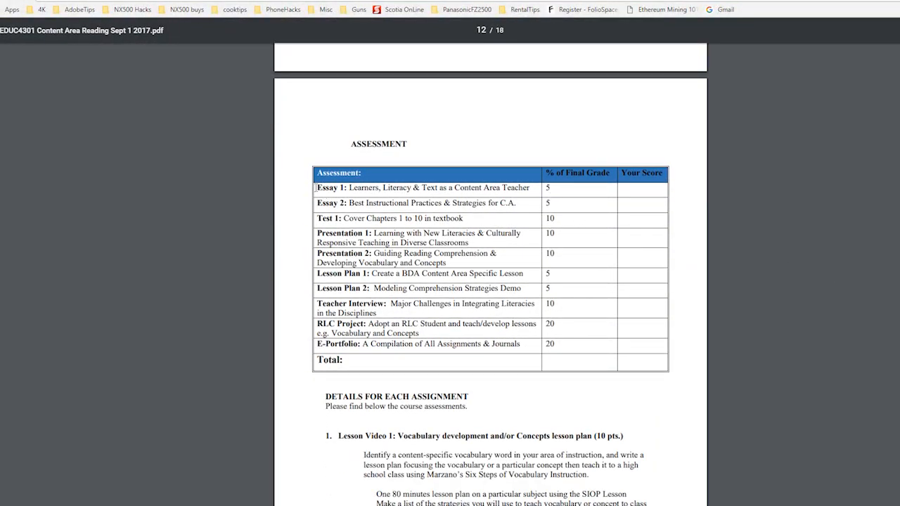
drag(315, 187, 423, 333)
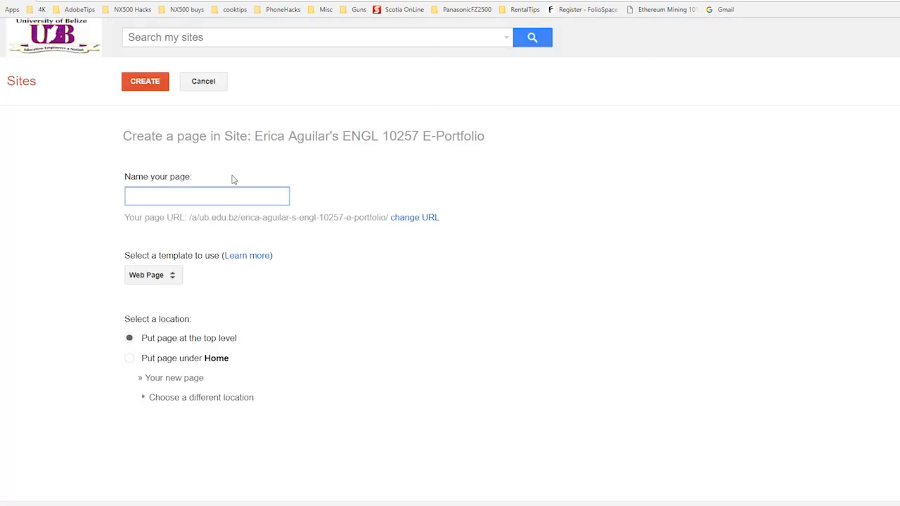
Step: Back in the new page form, create a top-level web page named Essay 1 and save it empty
text(Essay 1)
click(152, 83)
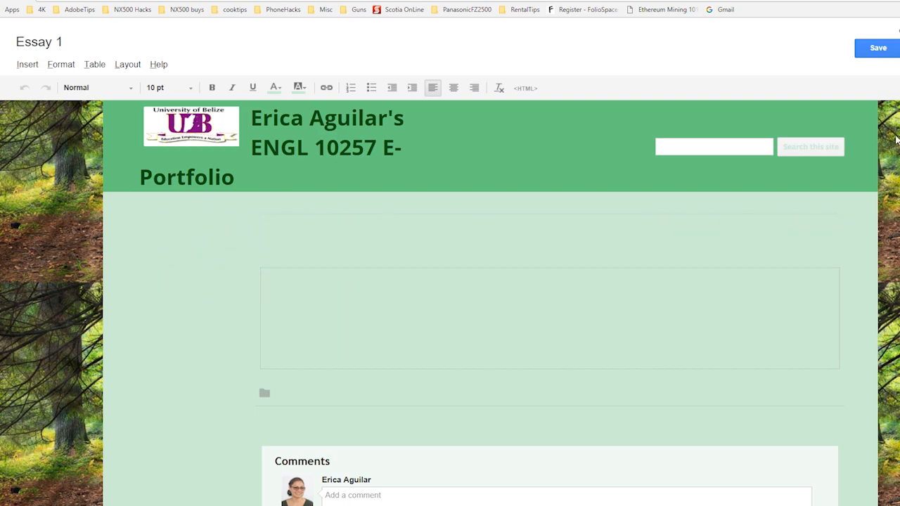
click(864, 49)
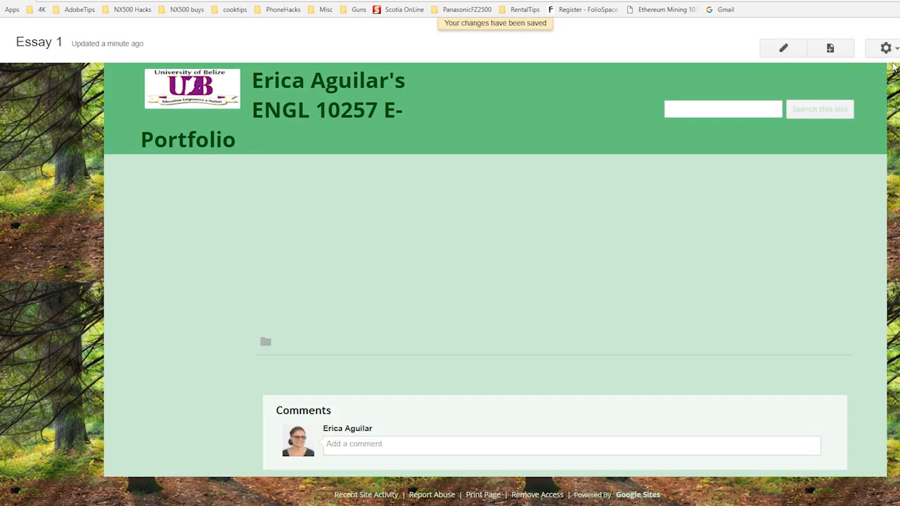
Step: In the site's theme, color and font settings, set the entire page's text color to black
click(886, 48)
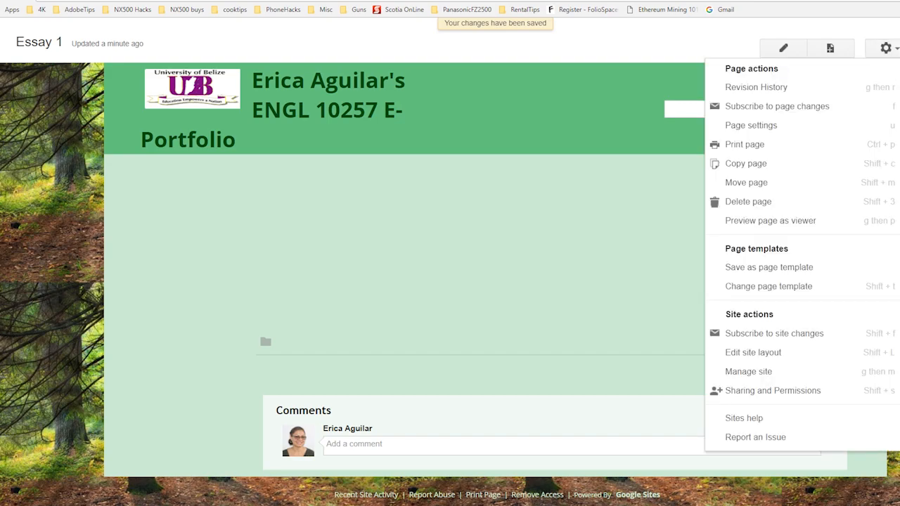
click(640, 334)
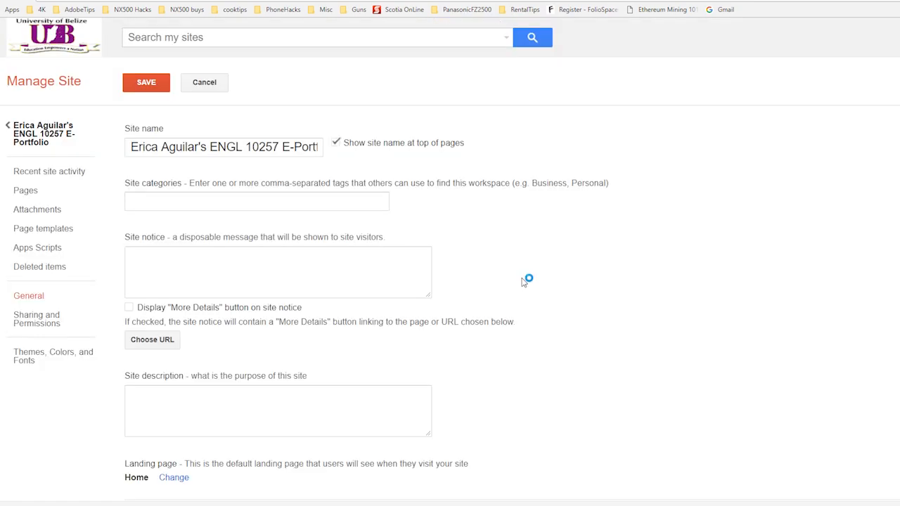
click(54, 359)
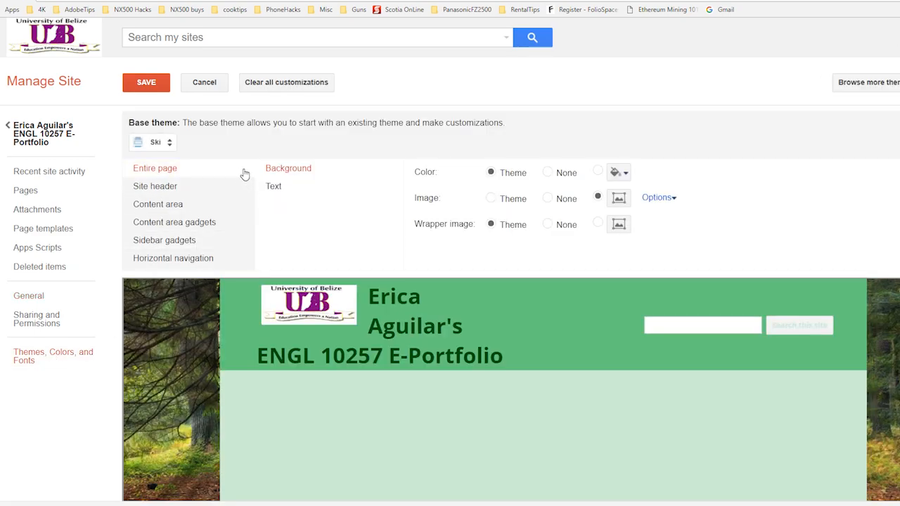
click(275, 188)
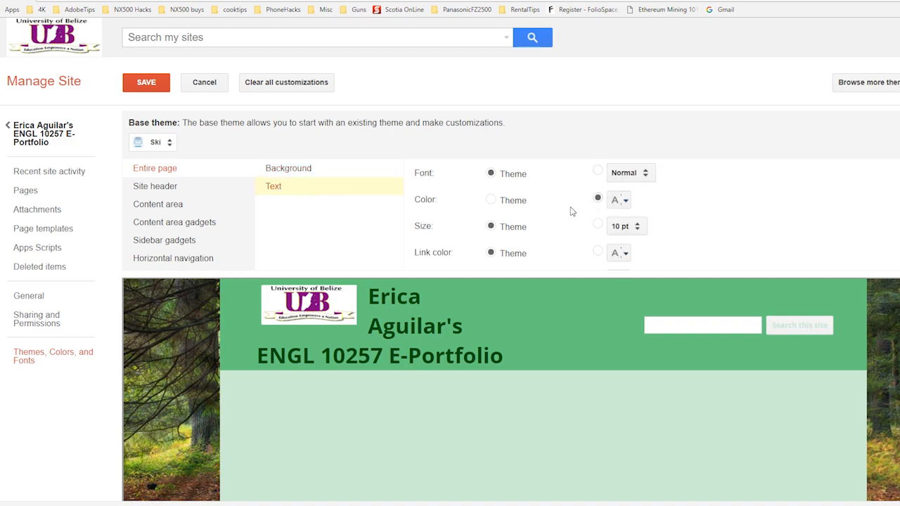
click(625, 202)
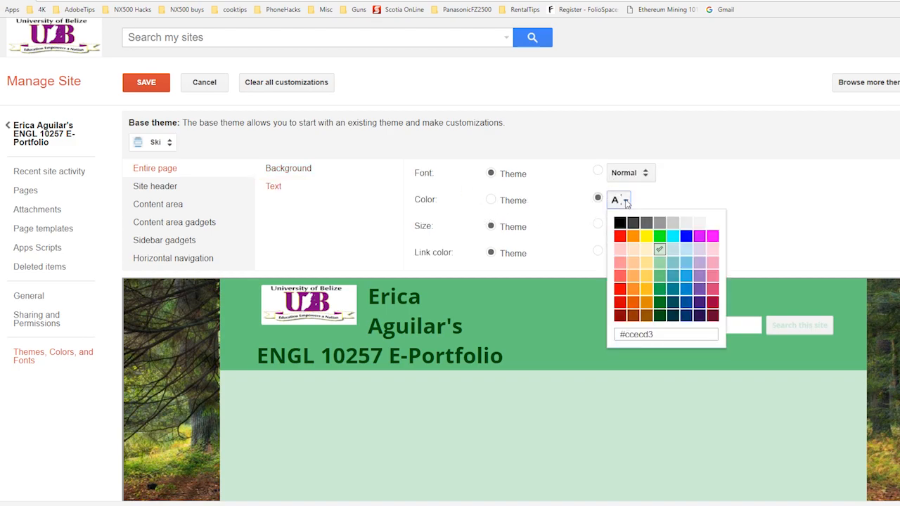
click(621, 226)
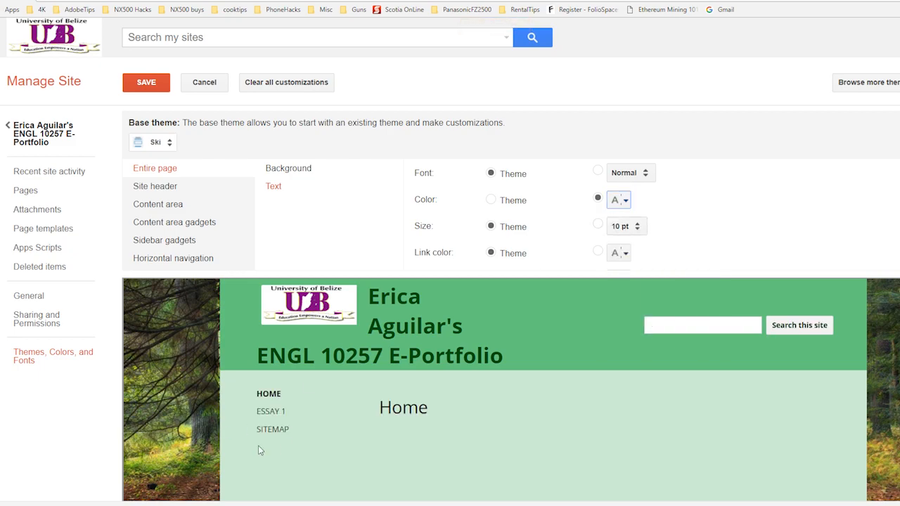
Step: Set the entire page's text size to 16 pt, save the theme changes, and return to the portfolio site
click(636, 226)
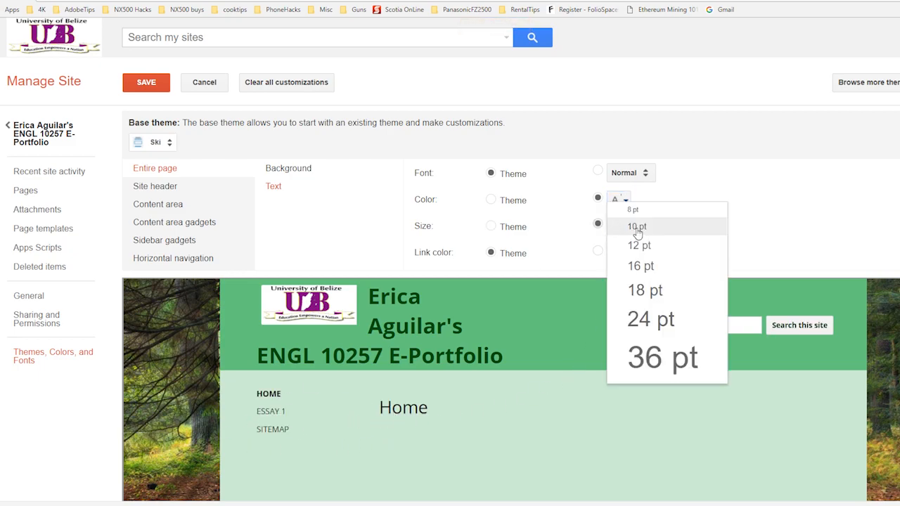
click(647, 267)
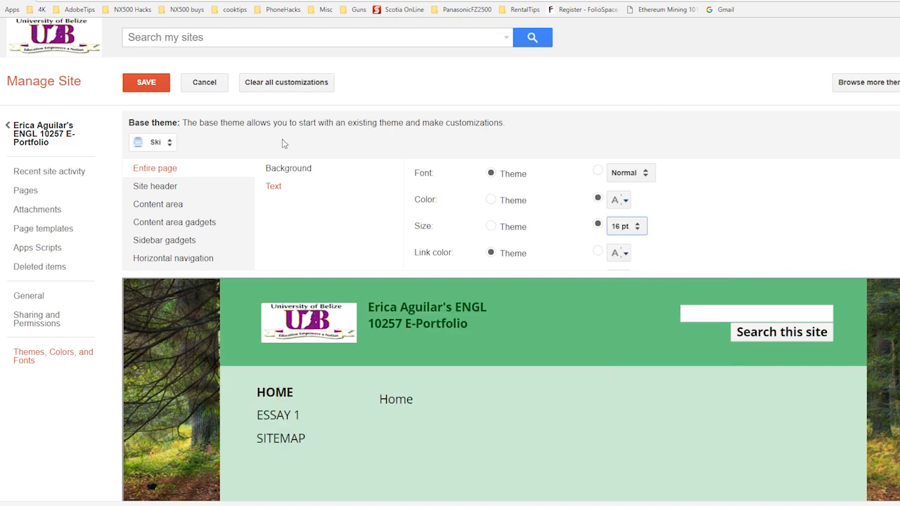
click(149, 86)
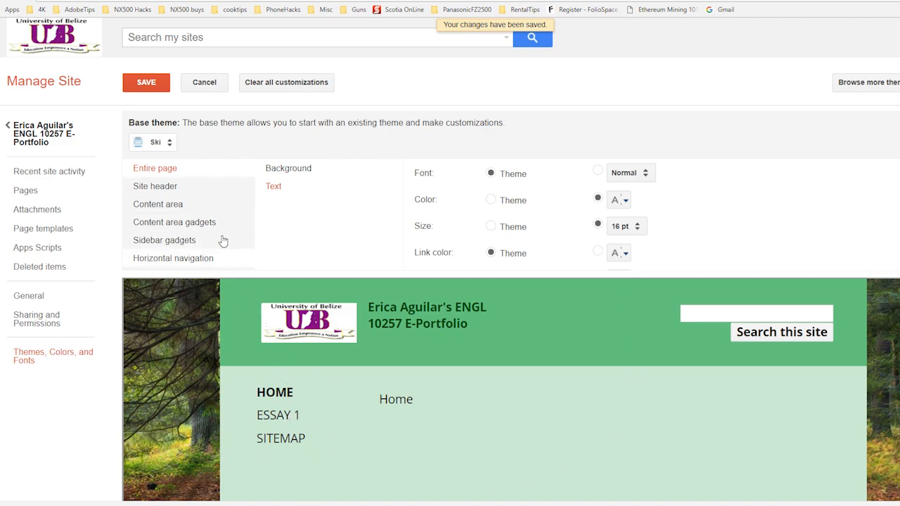
click(145, 85)
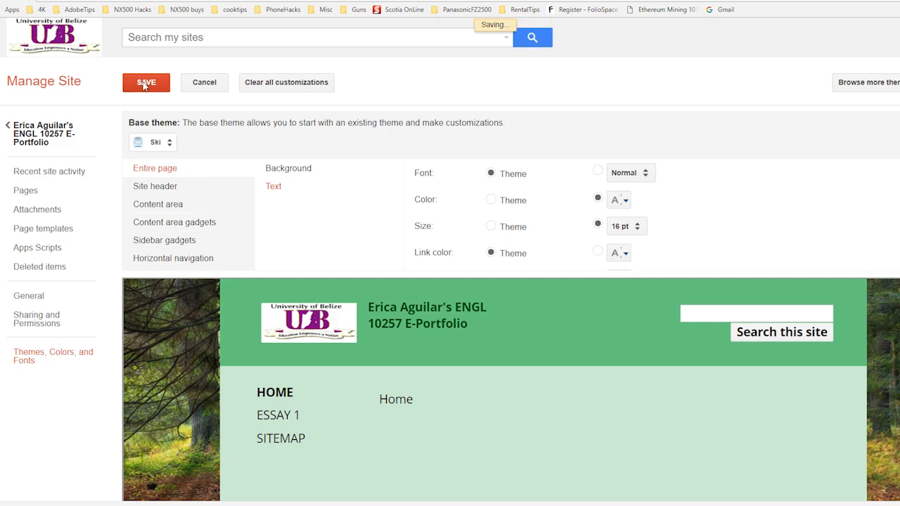
click(40, 134)
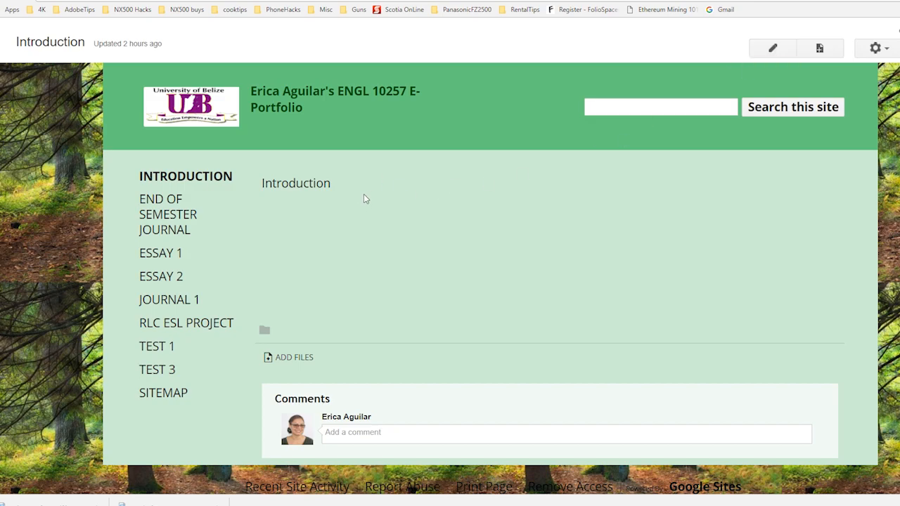
Step: Edit the Introduction page and insert the image file picture of myself, uploaded from the Desktop folder
click(778, 50)
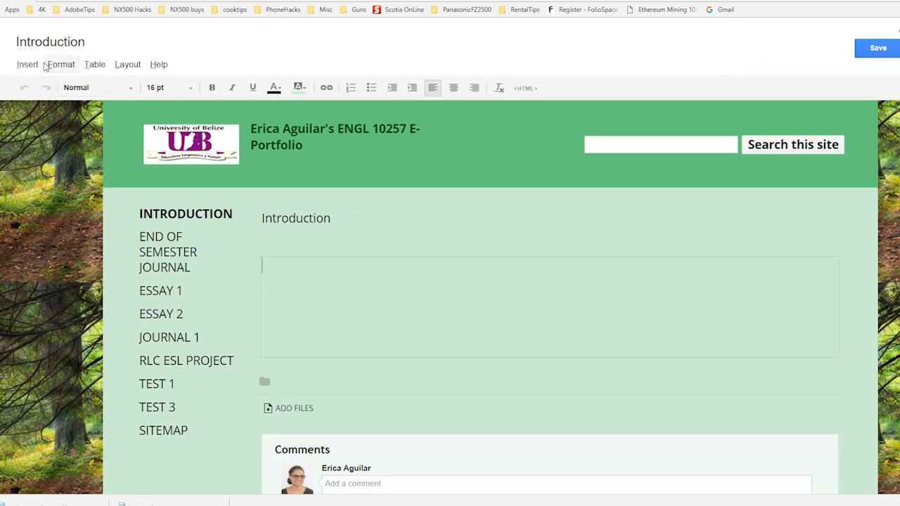
click(28, 64)
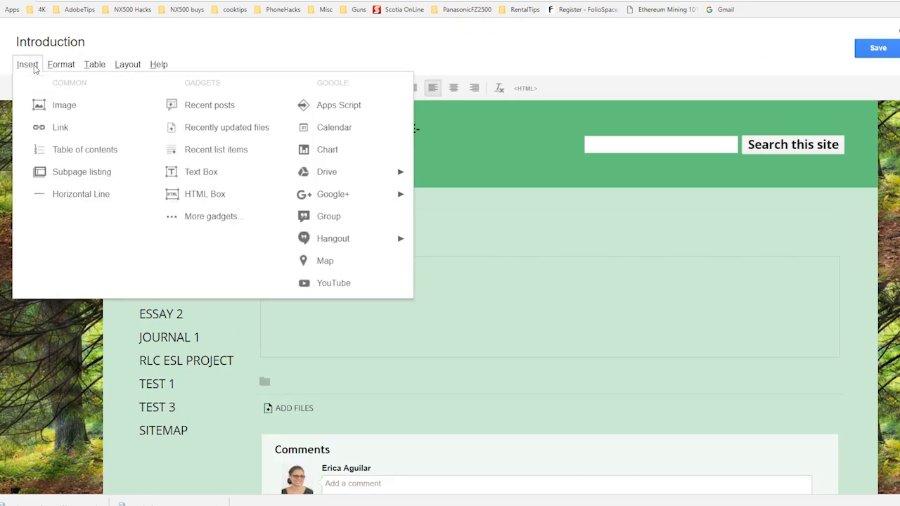
mouse_move(60, 64)
click(28, 64)
click(28, 64)
click(40, 105)
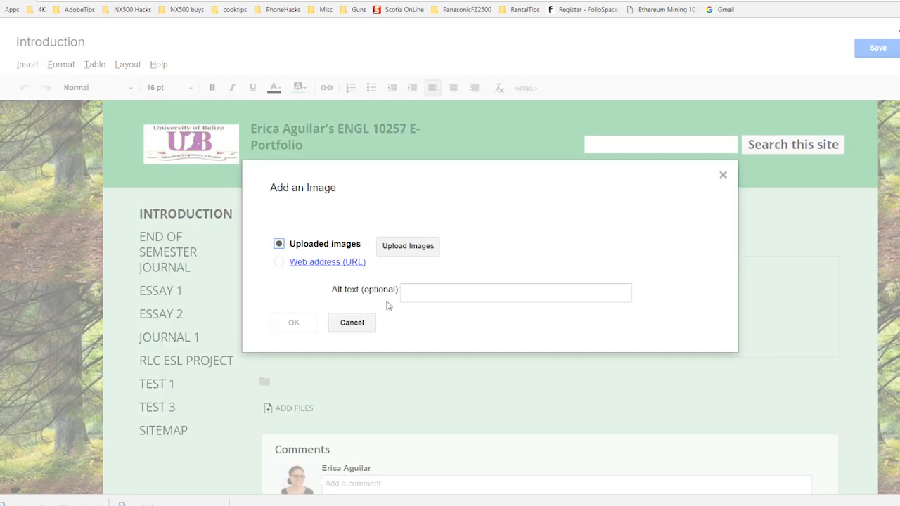
click(410, 250)
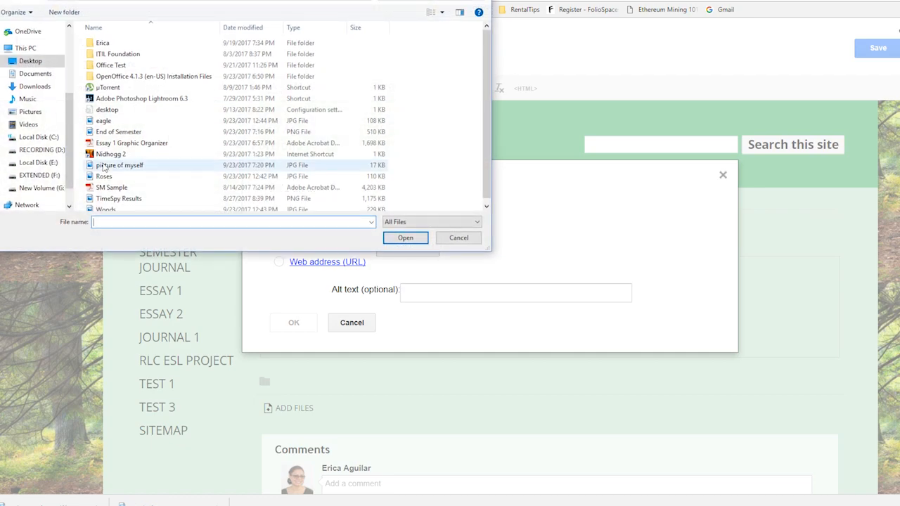
scroll(72, 149, up, 3)
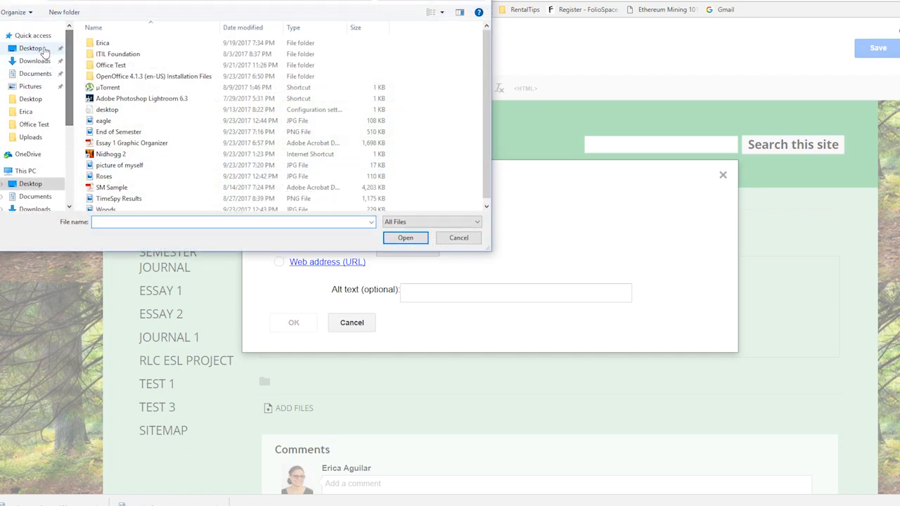
click(43, 49)
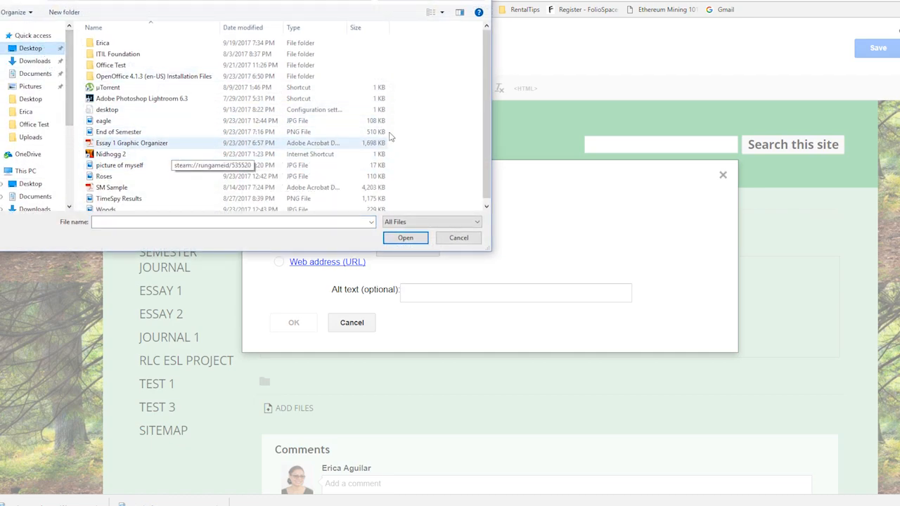
double_click(119, 166)
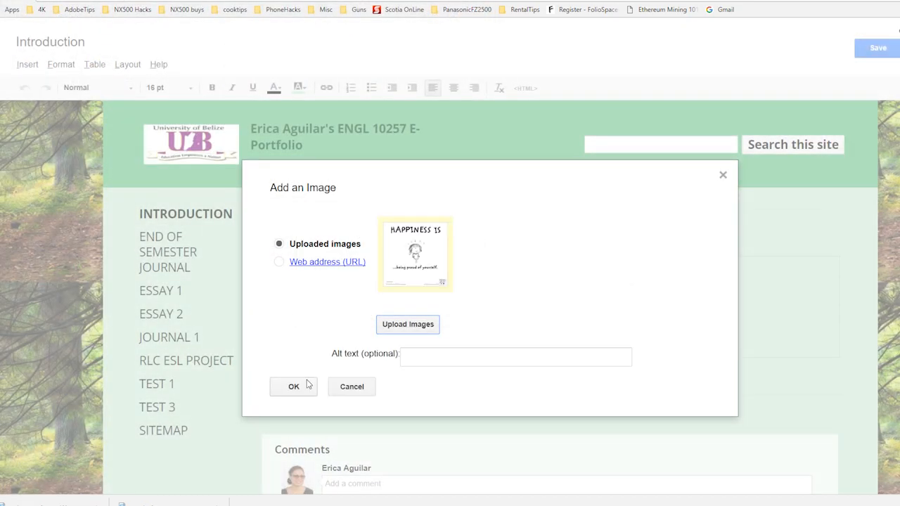
click(294, 386)
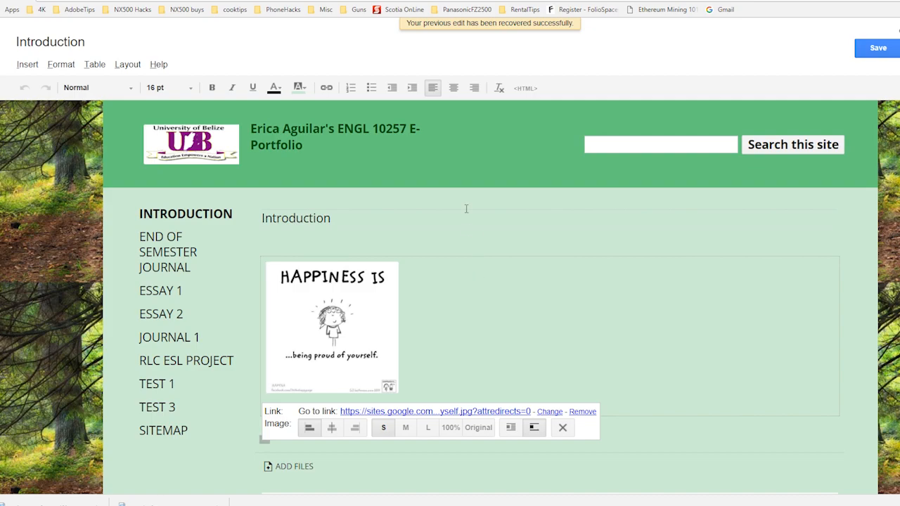
Step: Center the inserted image on the Introduction page and resize it to M
click(454, 90)
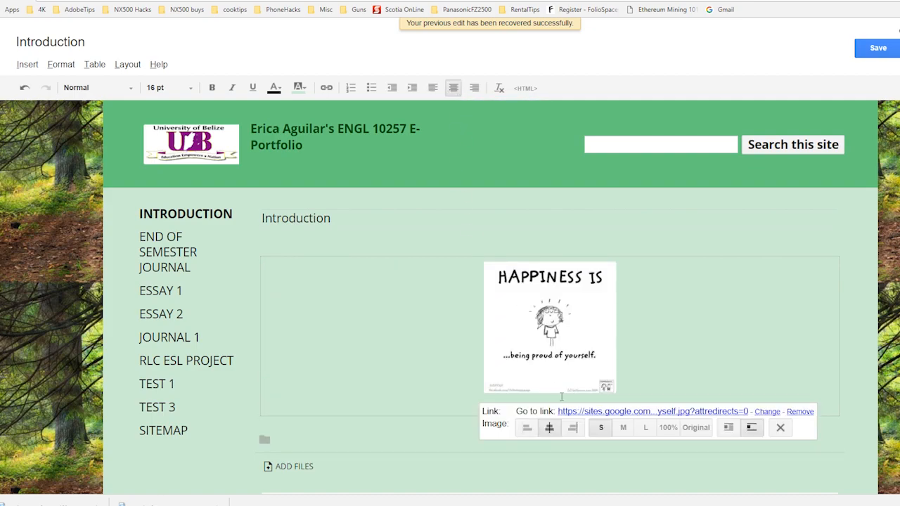
click(622, 428)
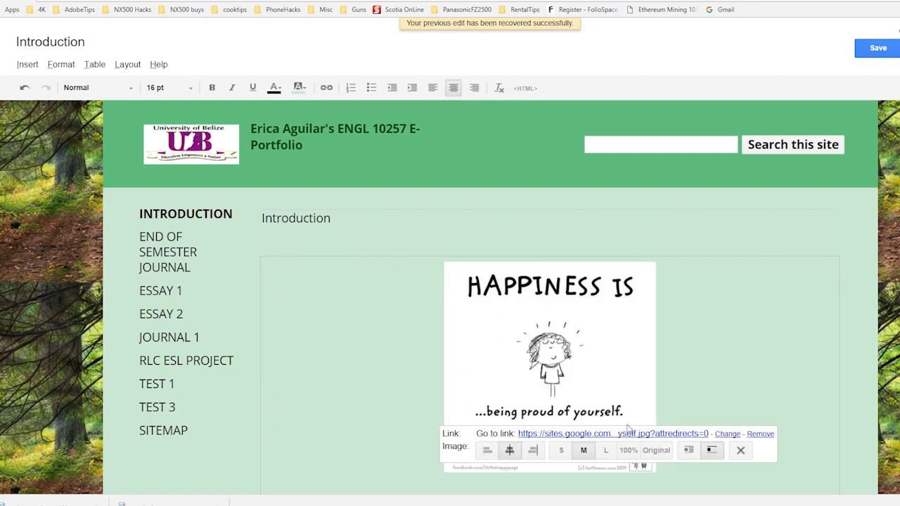
scroll(673, 383, down, 2)
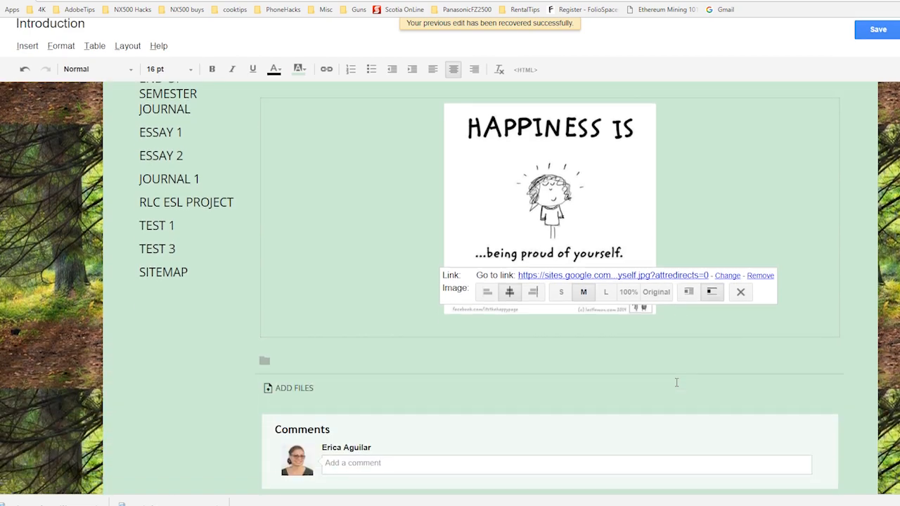
Step: Paste the "Words of Wisdom (WOW)" quote centered below the image and add a new line after it
click(661, 312)
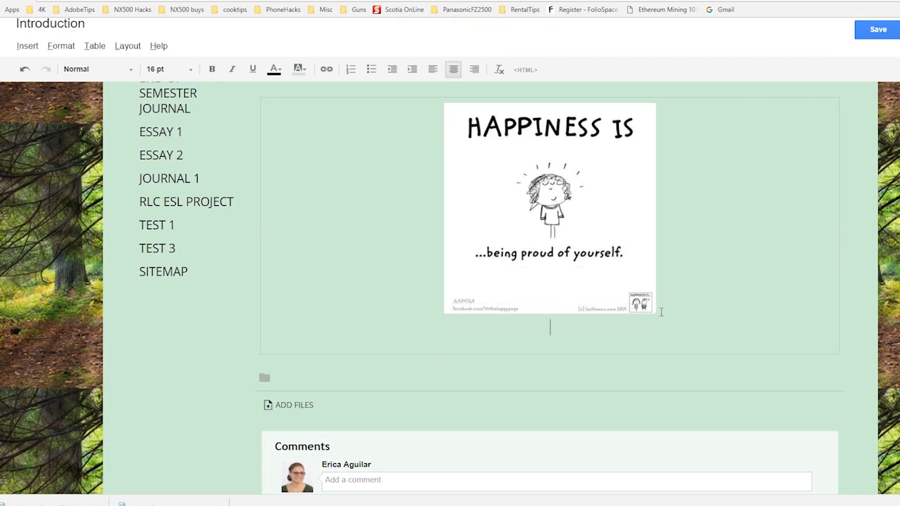
key(Return)
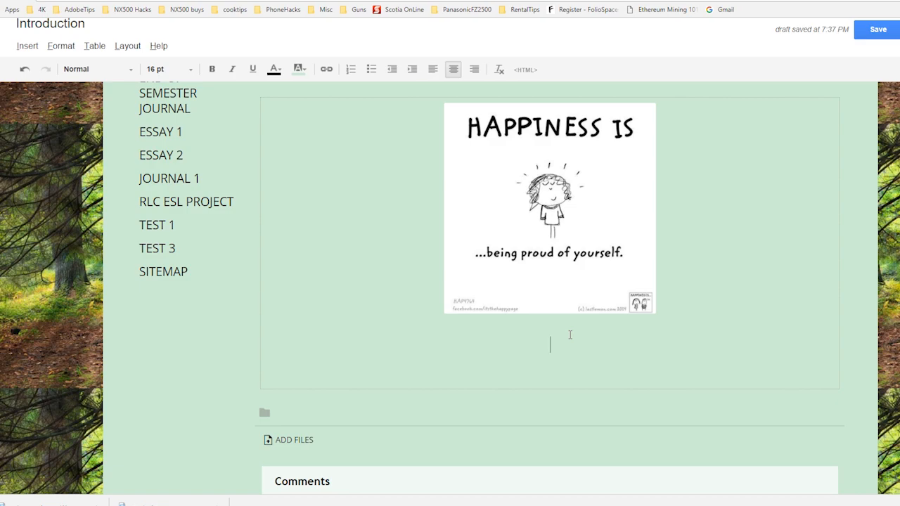
text("Words of Wisdom (WOW): Be Still. Let Go. Flow. Breathe. Believe. Allow. Grow. Align. Be the Light. Be Awake. Be Aware. Anticipate. Participate. Embrace Change. Take that Chance. Love. You Are Loved. Rise to the Occasion. Fuel Your Motivation & Make the World Become a Better Place ☯"— Pablo)
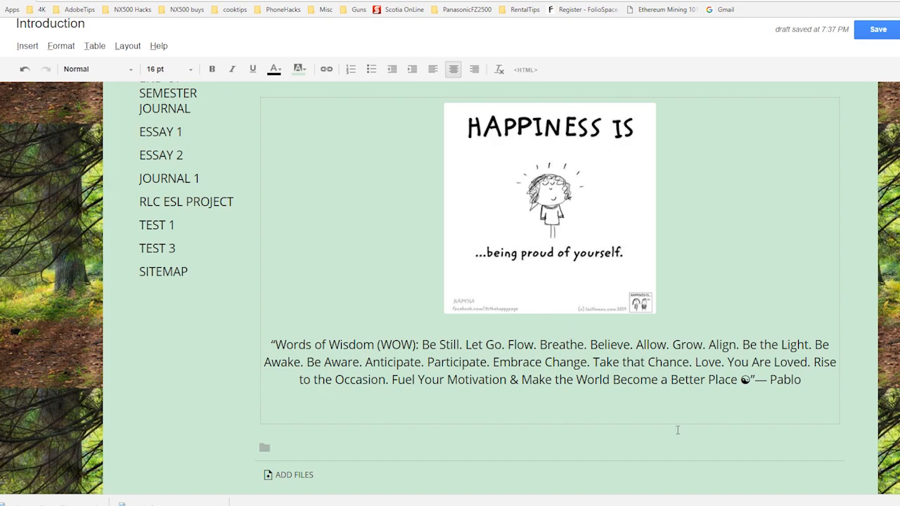
key(Return)
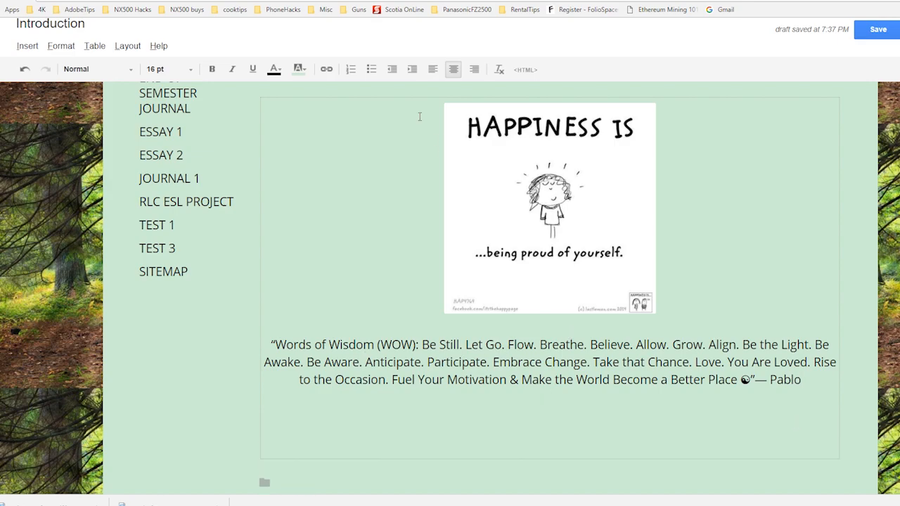
Step: Switch to left alignment below the quote and paste the personal introduction essay beginning "My name is"
click(432, 69)
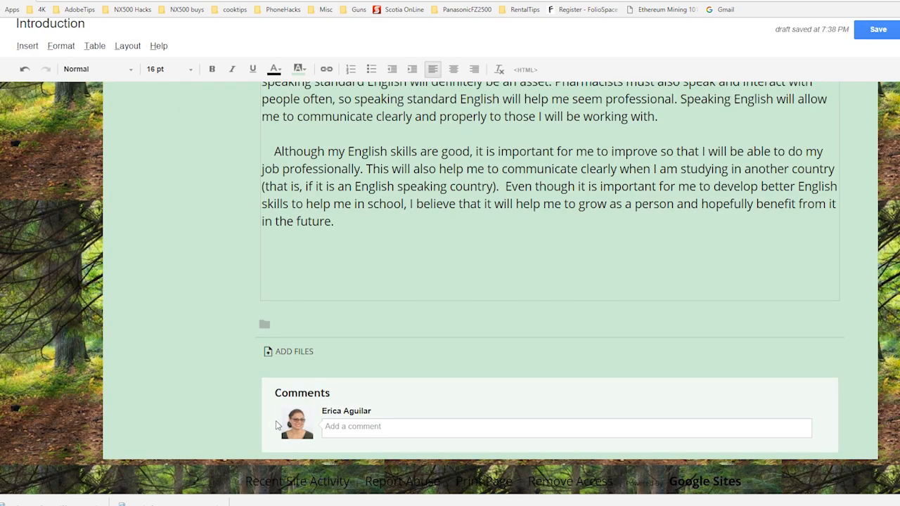
scroll(349, 385, up, 10)
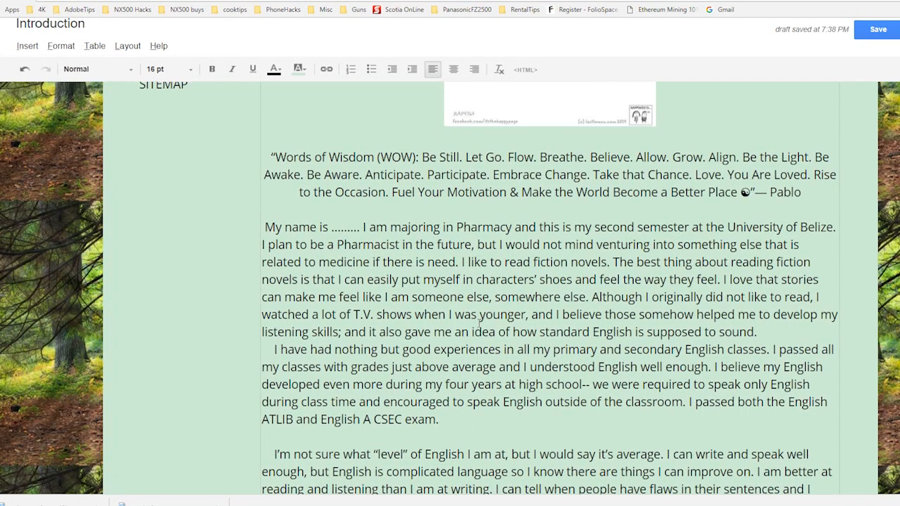
scroll(480, 323, up, 2)
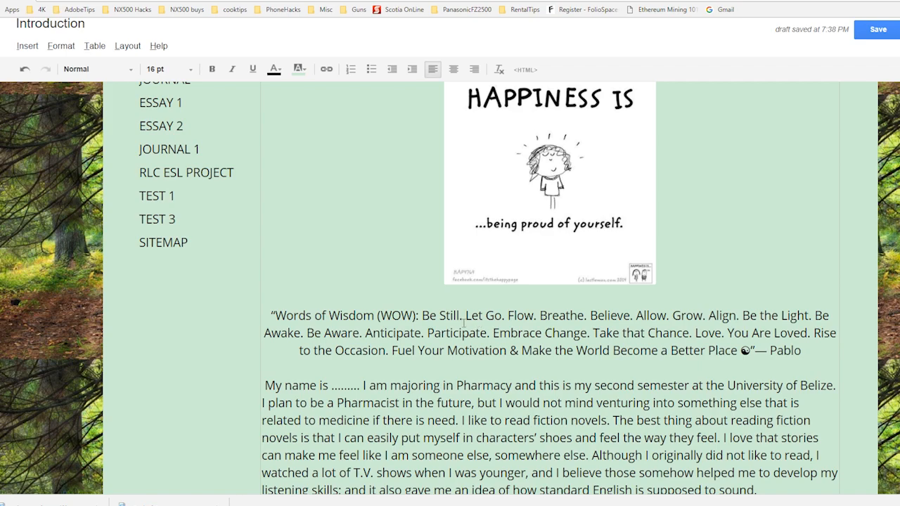
Step: Replace the leading space of the essay's first paragraph with a deeper first-line indent
scroll(478, 324, down, 2)
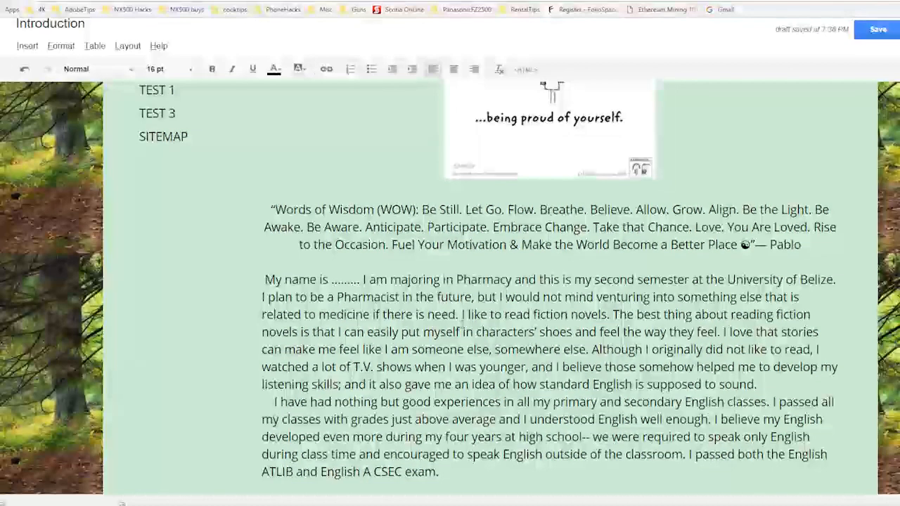
click(265, 279)
key(BackSpace)
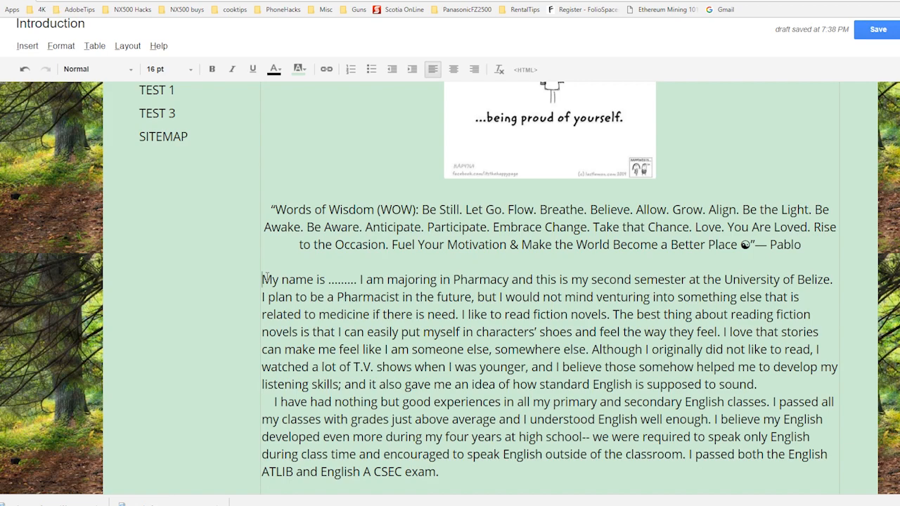
key(Tab)
key(Tab)
key(Tab)
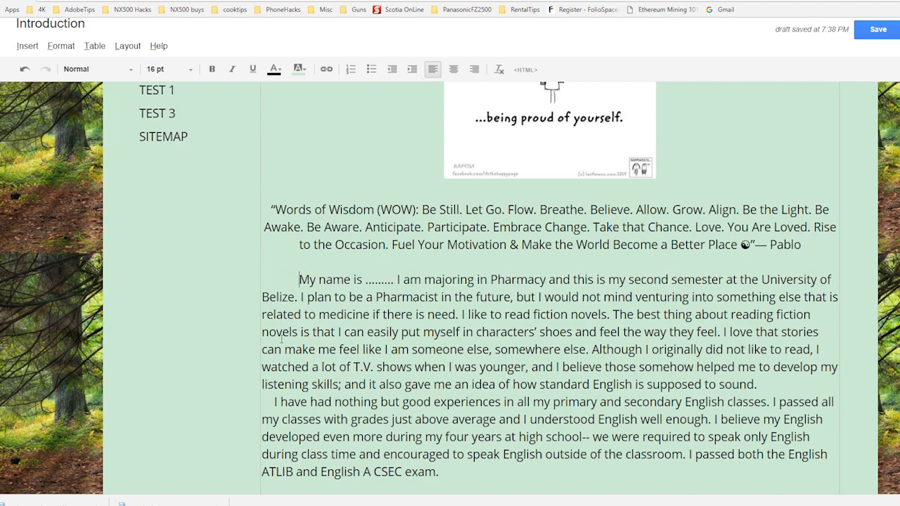
Step: Replace the leading spaces of the paragraph "I have had nothing but good experiences" with an indent matching the first paragraph
click(274, 402)
key(BackSpace)
key(BackSpace)
key(BackSpace)
key(BackSpace)
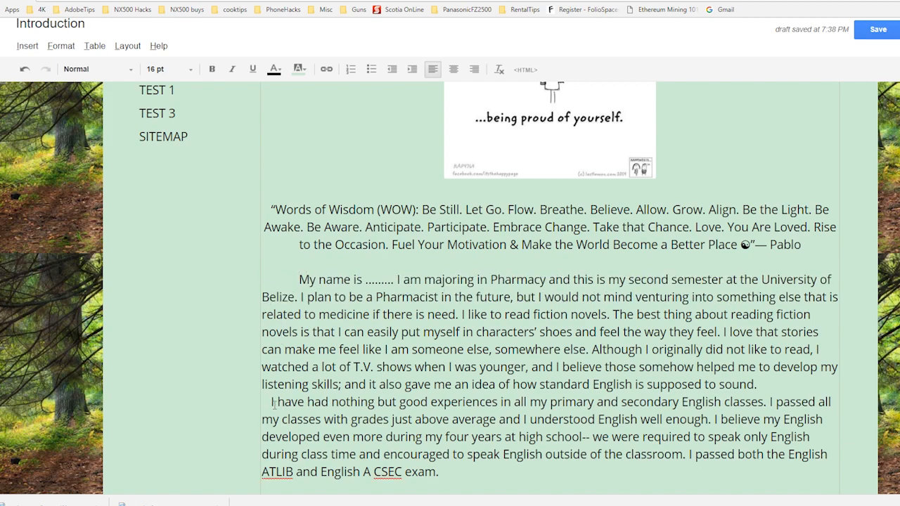
key(Tab)
key(Tab)
key(Tab)
scroll(274, 405, down, 3)
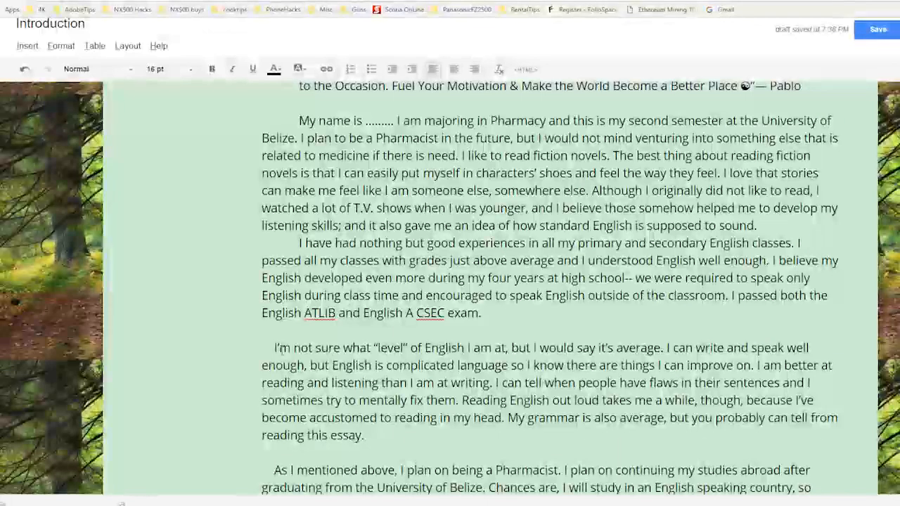
scroll(277, 347, up, 3)
scroll(548, 302, up, 3)
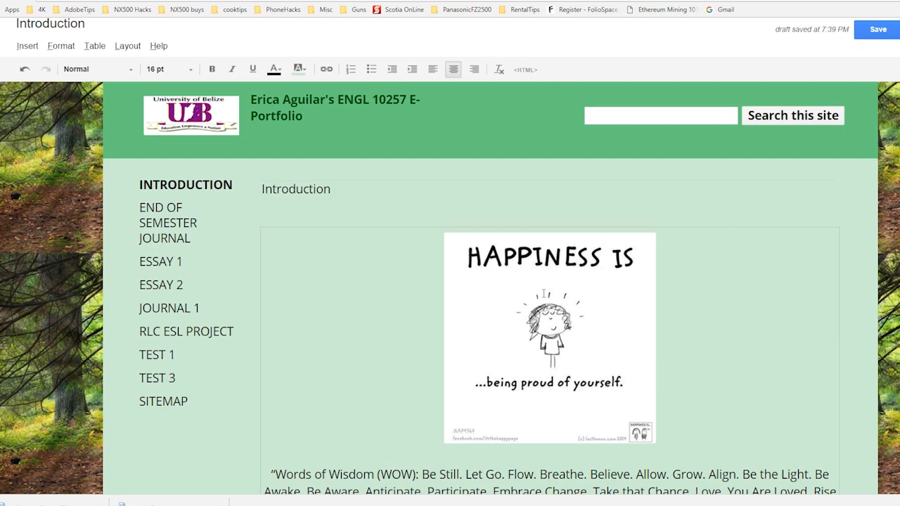
Step: Add a centered "About Me" heading between the quote and the essay, with a blank line above and below it
click(544, 294)
scroll(569, 316, down, 2)
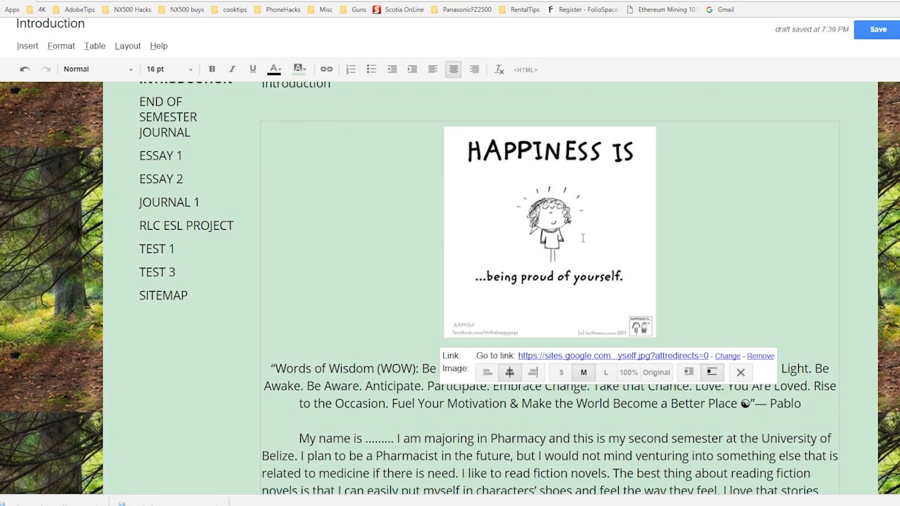
drag(273, 364, 802, 406)
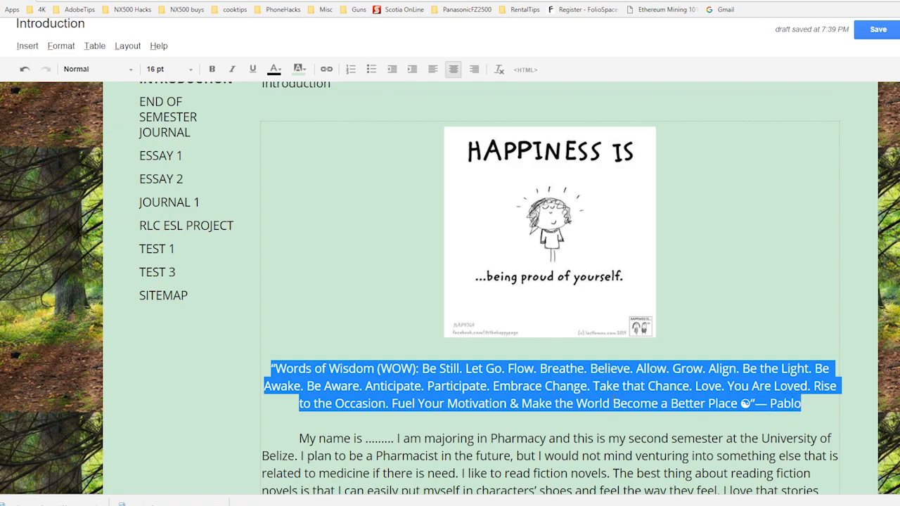
click(517, 429)
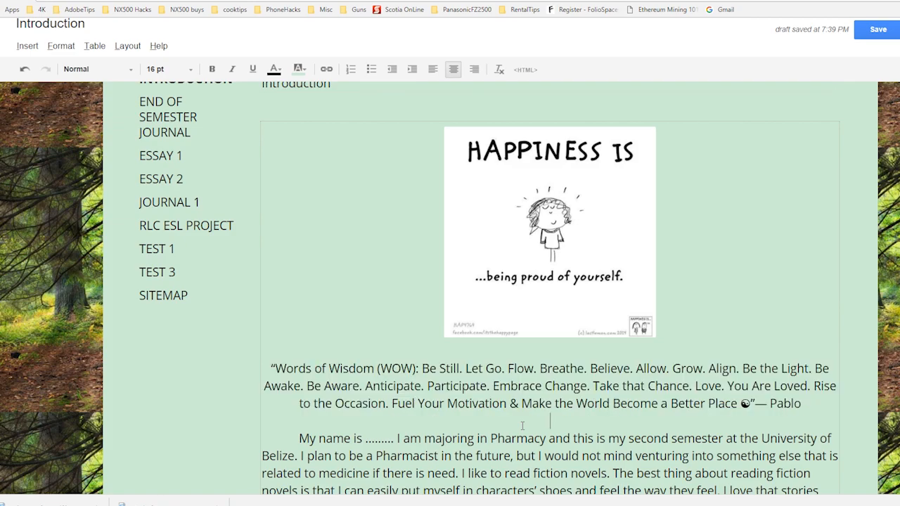
key(Return)
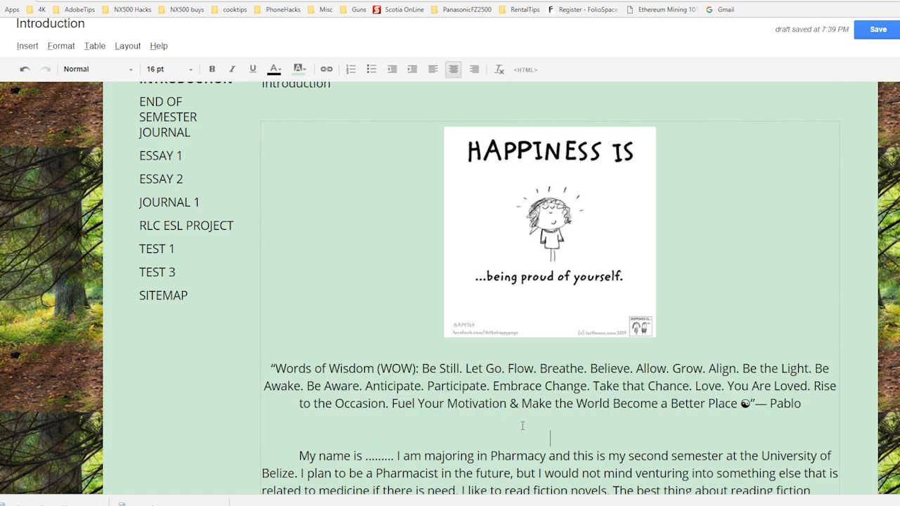
text(About Me)
scroll(522, 425, down, 3)
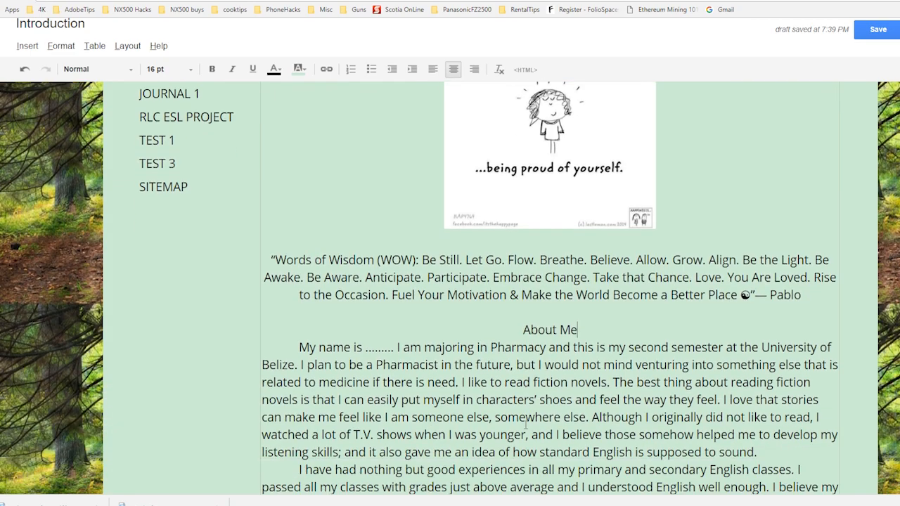
key(Return)
scroll(524, 426, down, 8)
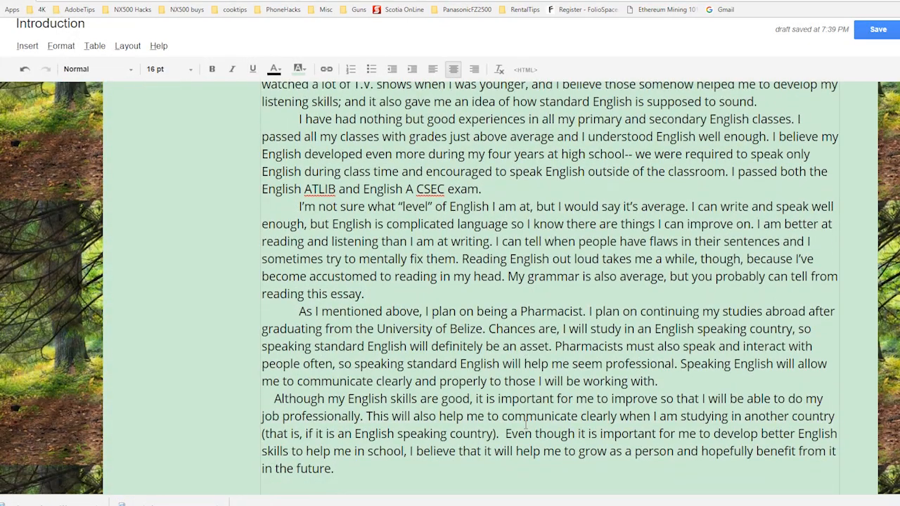
Step: Remove the extra blank lines below the essay's last paragraph and check the page layout up to the quote
click(359, 218)
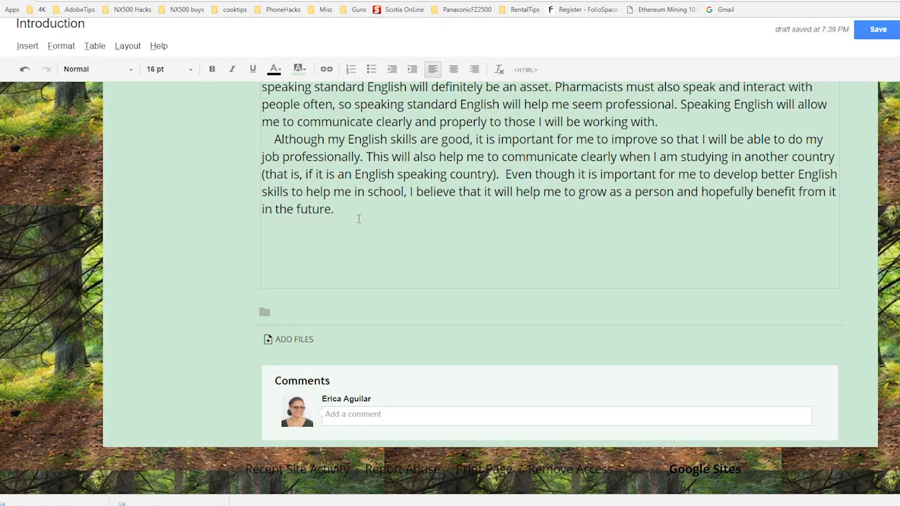
scroll(358, 219, up, 1)
key(ctrl+e)
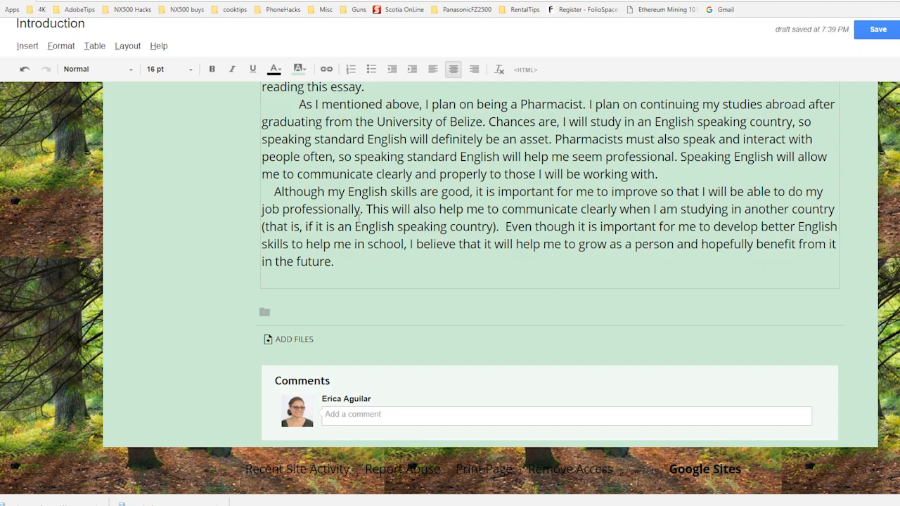
scroll(383, 234, up, 7)
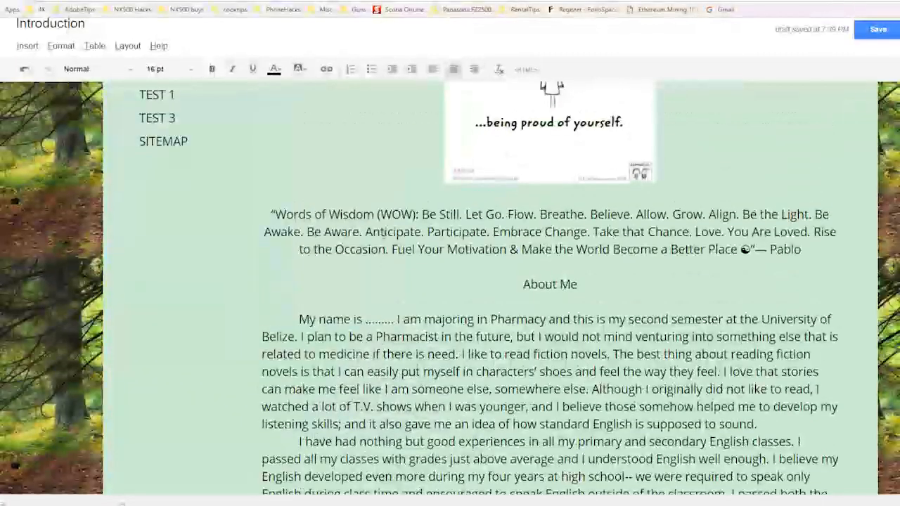
scroll(384, 234, down, 3)
scroll(385, 235, up, 10)
scroll(385, 236, down, 12)
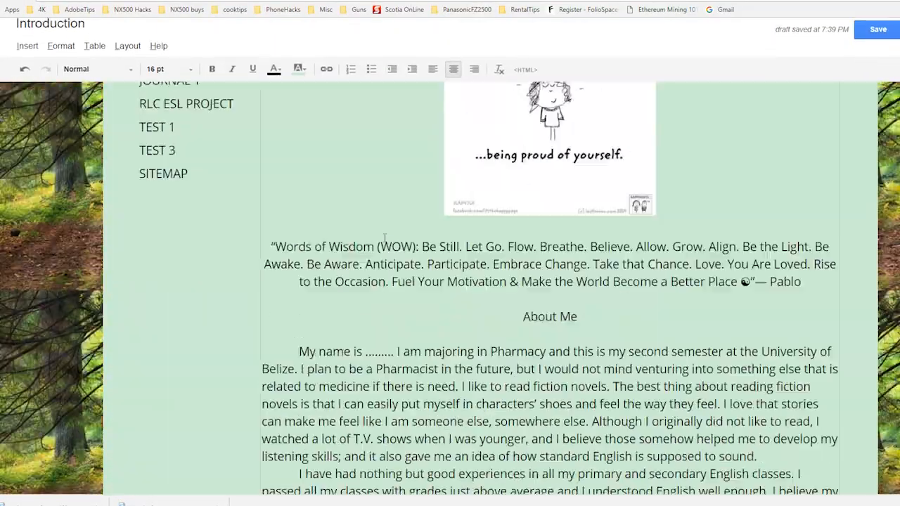
Step: Post the comment "Journal 1 Completed." at the end of the Introduction page
scroll(385, 237, down, 2)
click(387, 415)
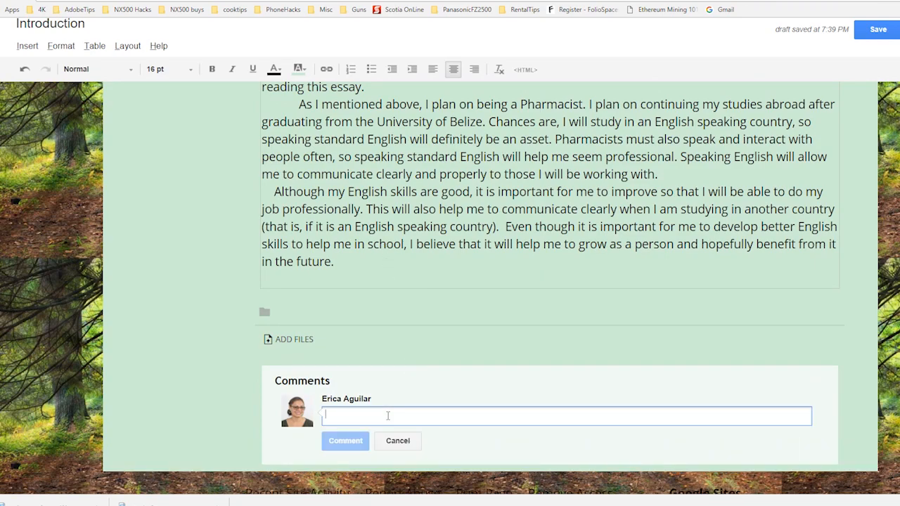
text(Journal )
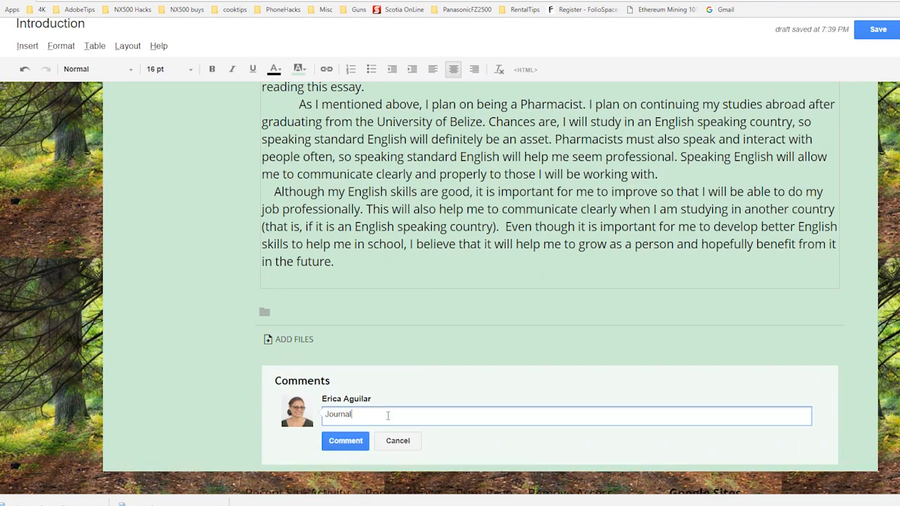
text(1 Completed.)
click(354, 443)
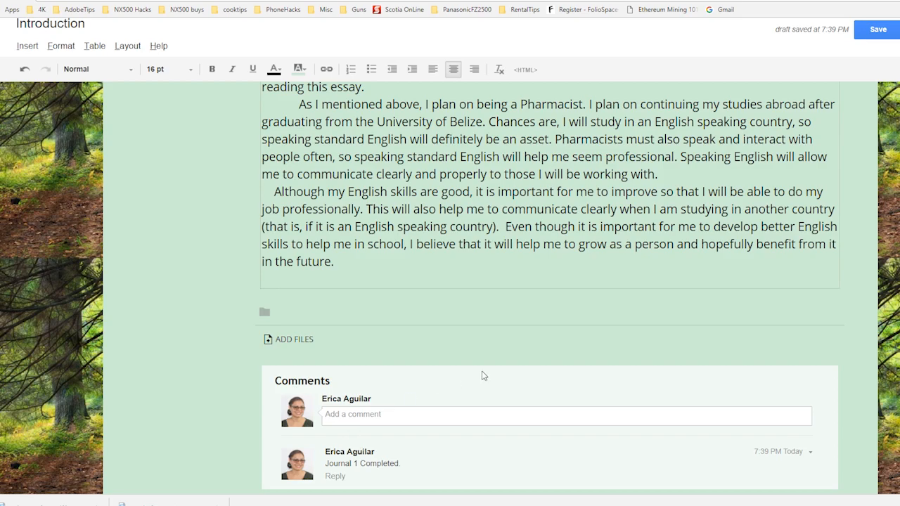
Step: Attach the file Final Essay 1 from the Downloads folder to the Introduction page
scroll(458, 386, up, 15)
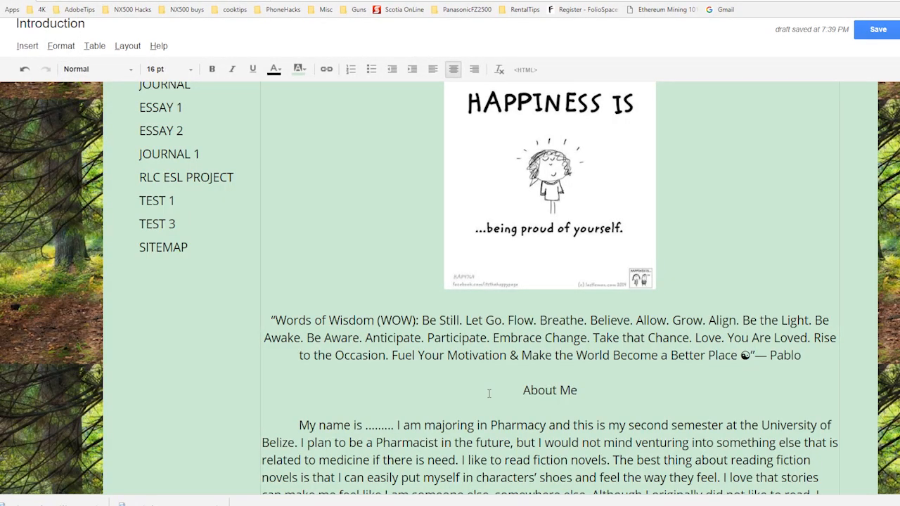
scroll(489, 393, down, 7)
scroll(490, 397, down, 2)
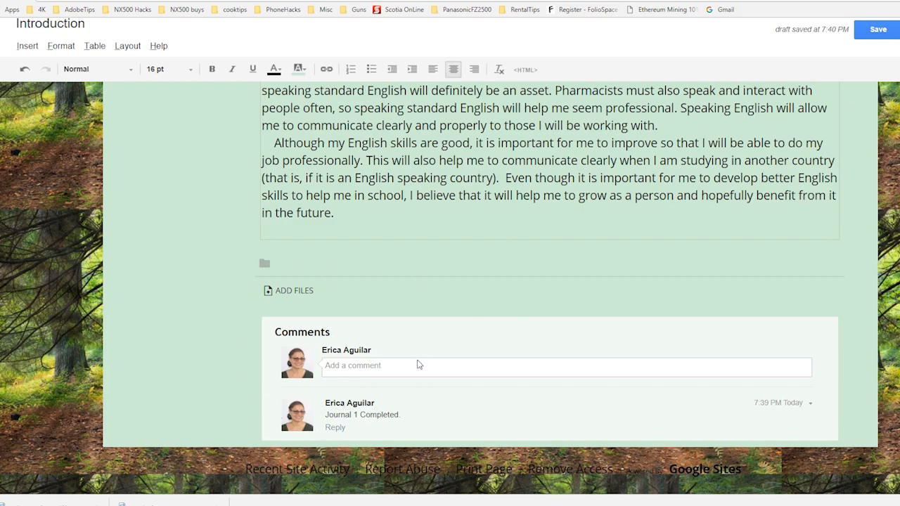
scroll(418, 356, up, 5)
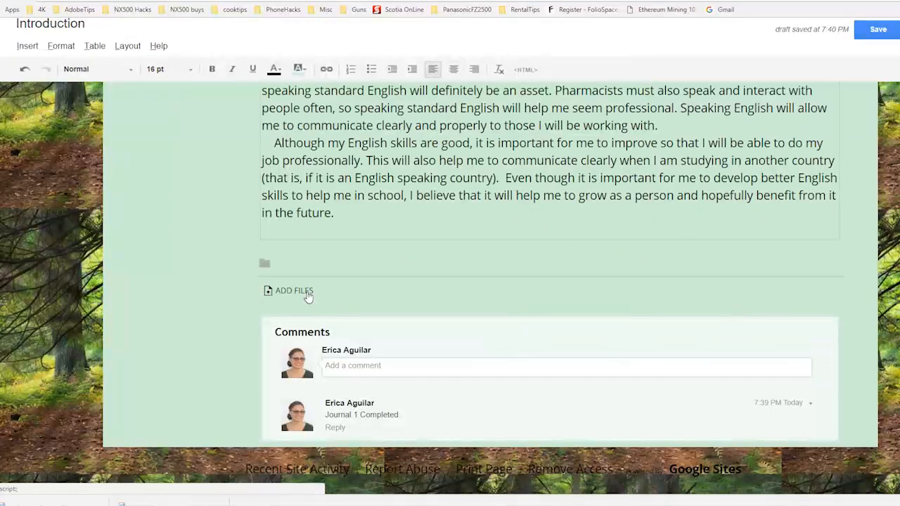
click(308, 294)
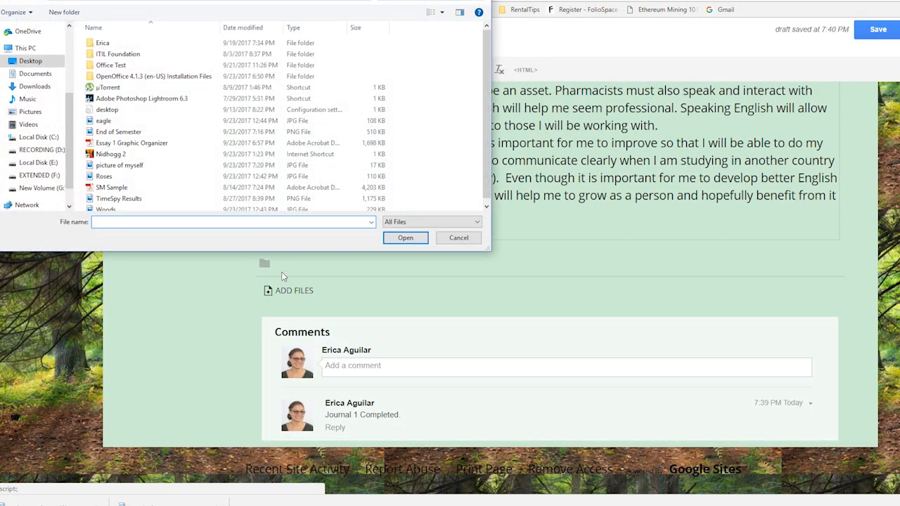
scroll(69, 144, up, 3)
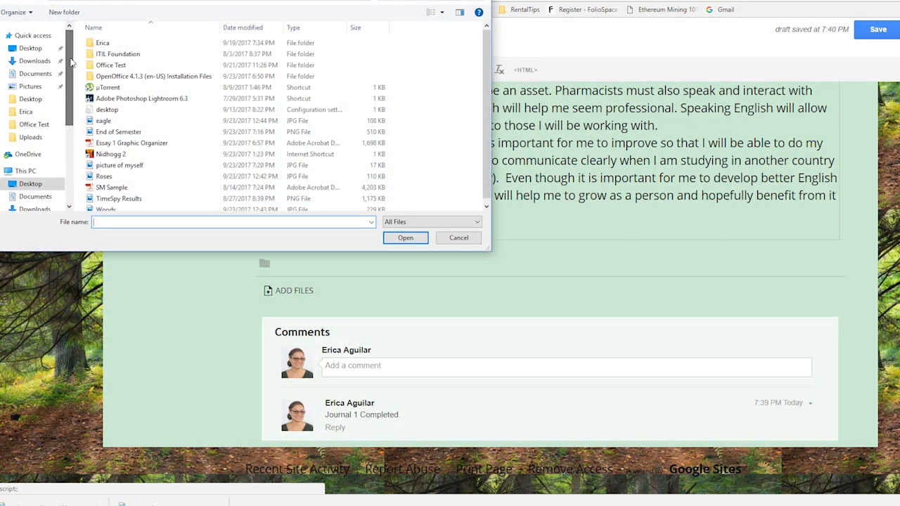
click(31, 48)
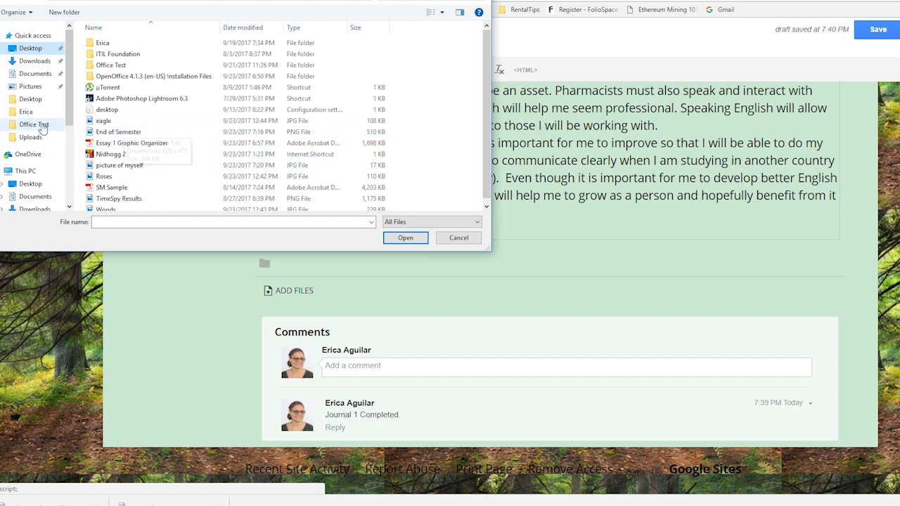
click(35, 74)
click(36, 61)
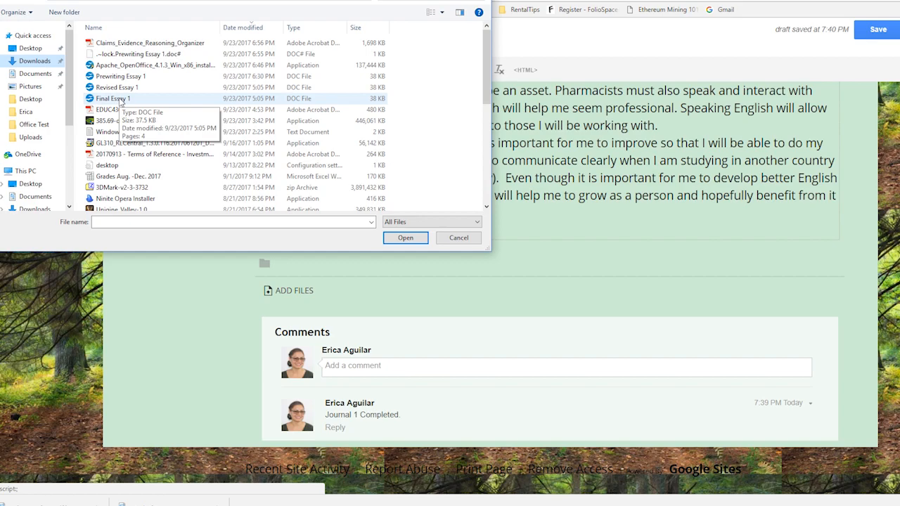
double_click(112, 98)
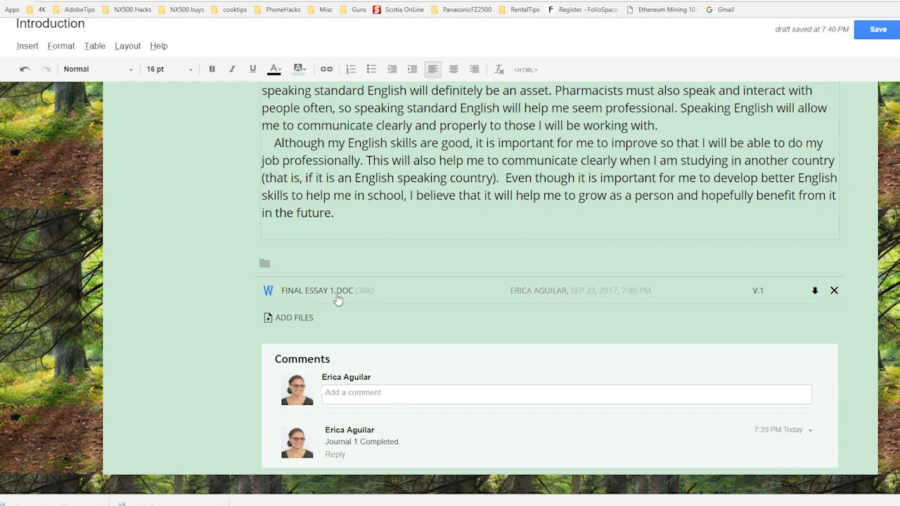
Step: Go to the End of Semester Journal page and open it for editing
scroll(469, 257, up, 8)
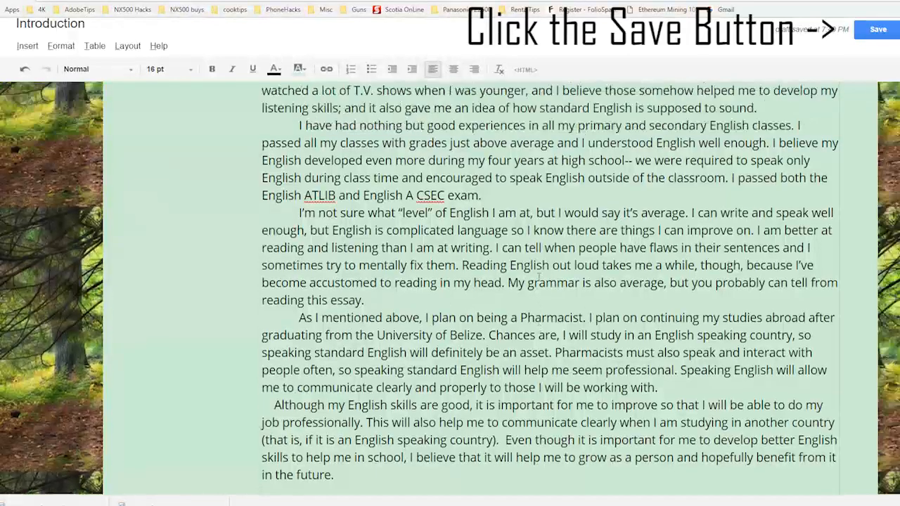
scroll(541, 344, down, 10)
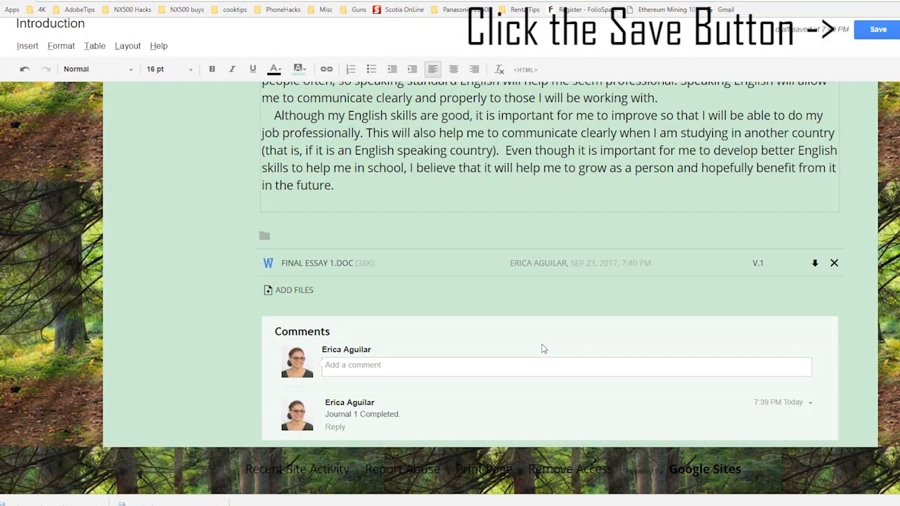
scroll(541, 345, up, 15)
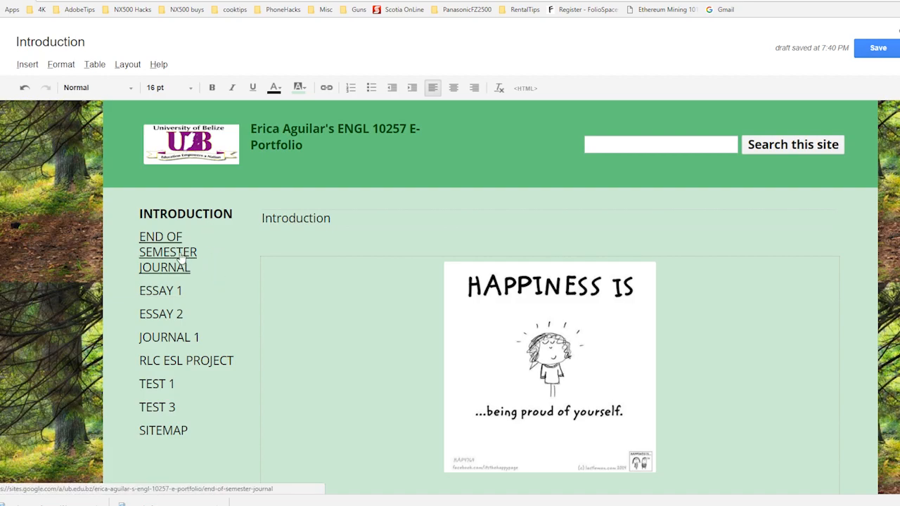
click(181, 258)
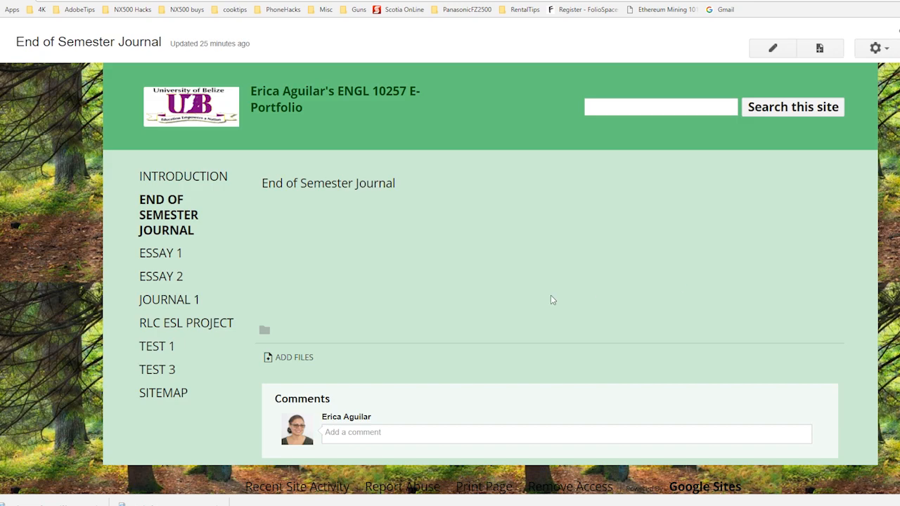
click(786, 53)
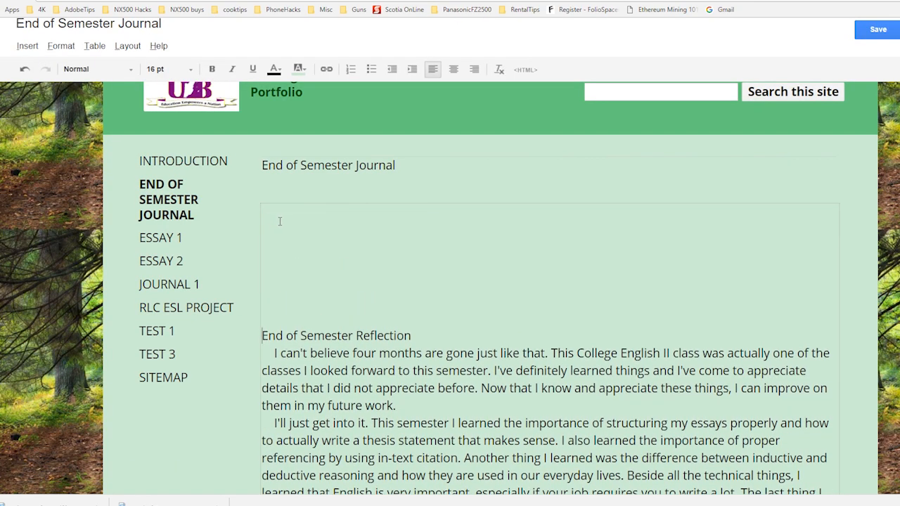
Step: Check the End of Semester Journal page's image, reflection text and attached file, and save the page
scroll(443, 425, down, 5)
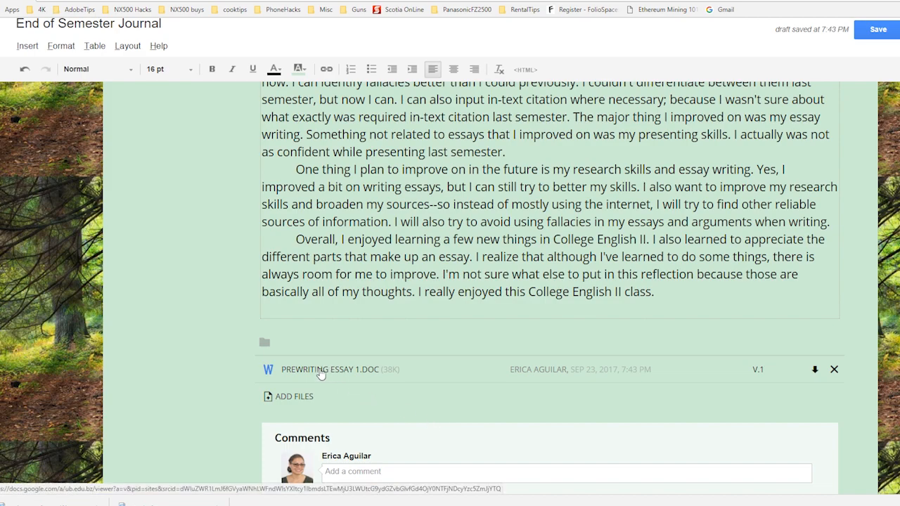
scroll(320, 373, up, 6)
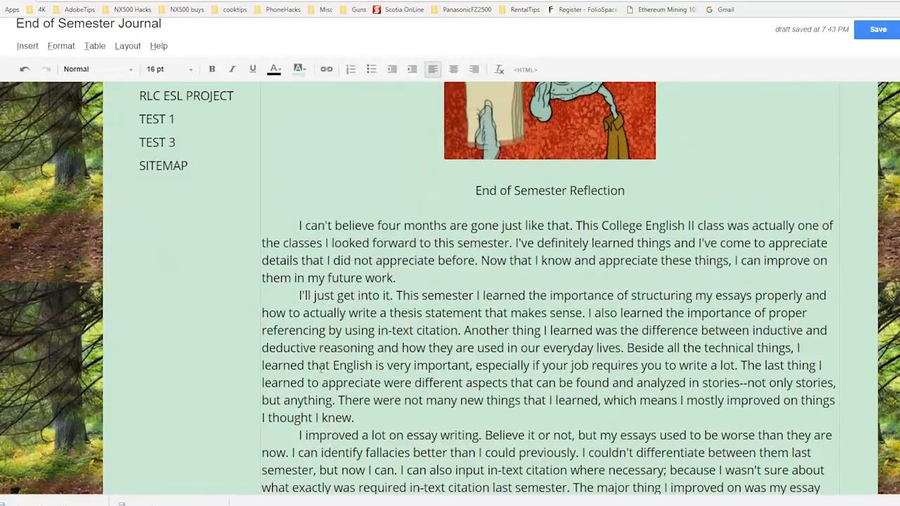
scroll(444, 360, up, 1)
scroll(414, 282, up, 3)
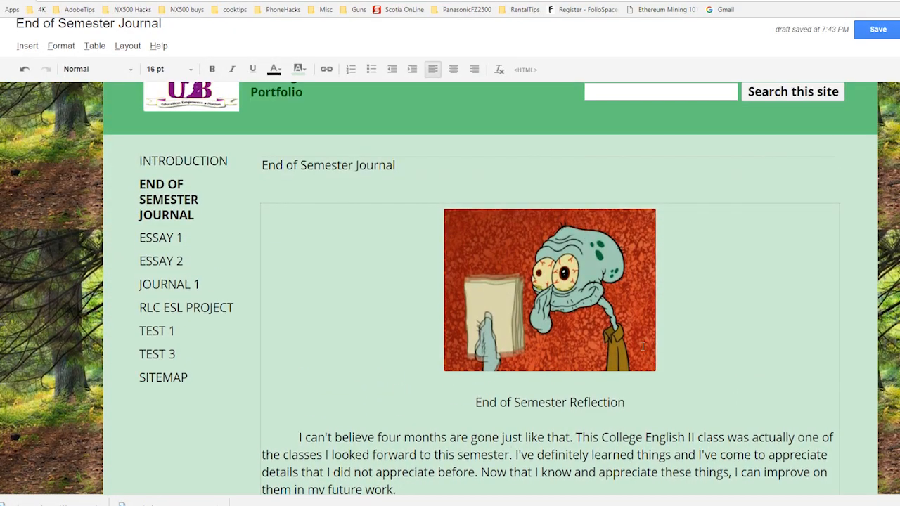
scroll(584, 322, down, 6)
scroll(584, 322, up, 6)
click(870, 34)
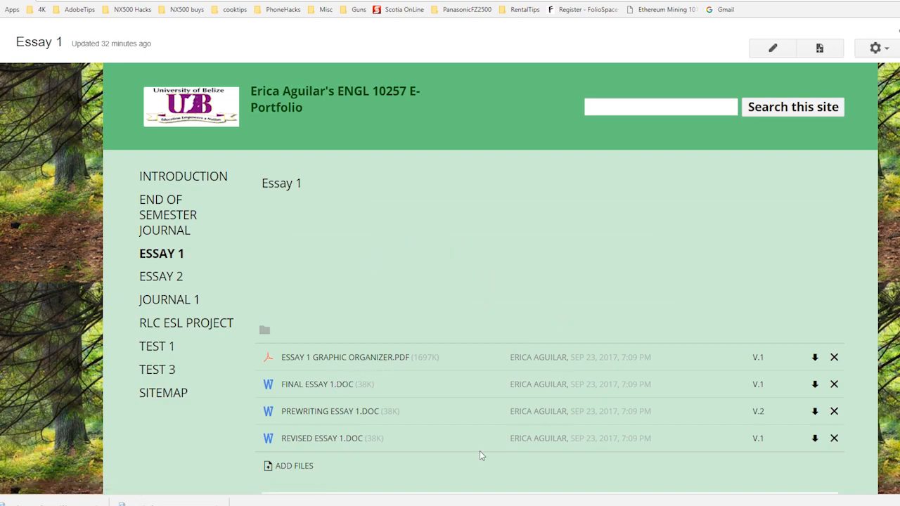
Step: Preview the attached Prewriting Essay 1.doc from the Essay 1 page and look through its pages
scroll(411, 404, down, 2)
scroll(413, 407, up, 1)
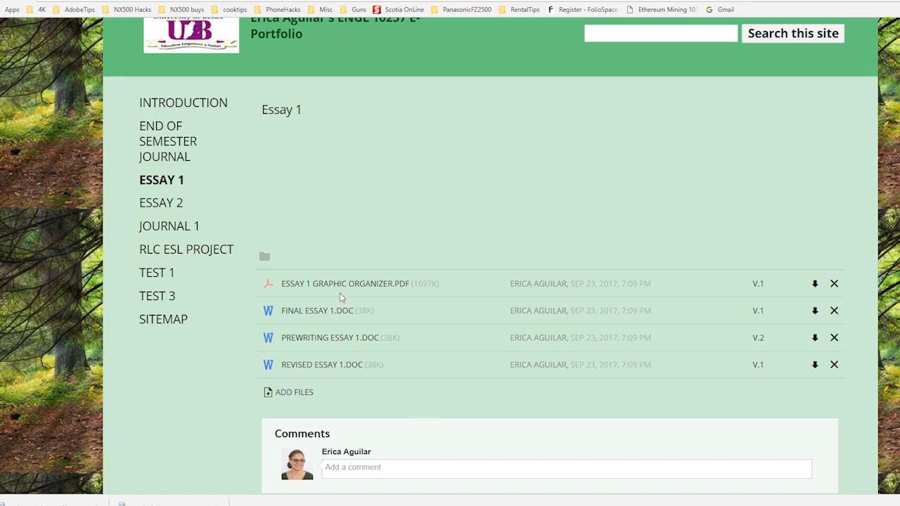
click(327, 339)
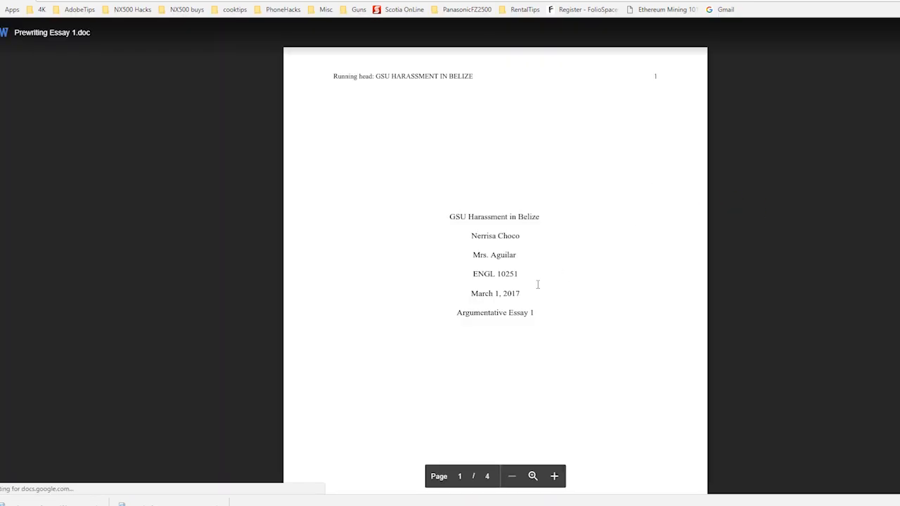
scroll(538, 284, down, 3)
scroll(537, 284, up, 2)
scroll(536, 284, down, 8)
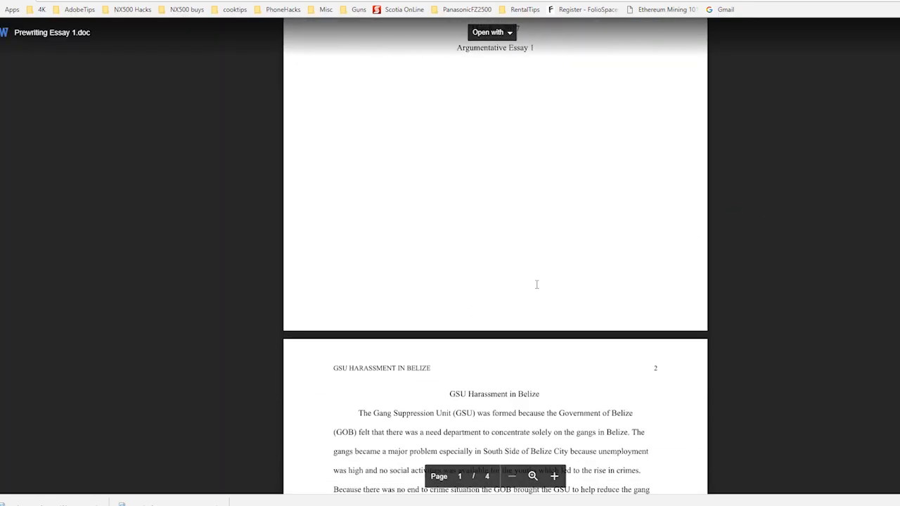
scroll(536, 284, up, 4)
scroll(536, 284, down, 9)
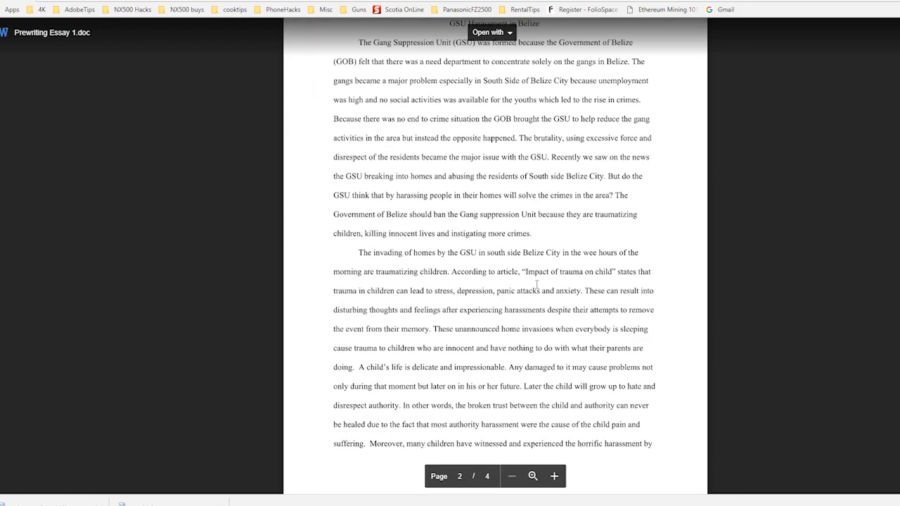
scroll(536, 284, up, 5)
scroll(536, 284, up, 6)
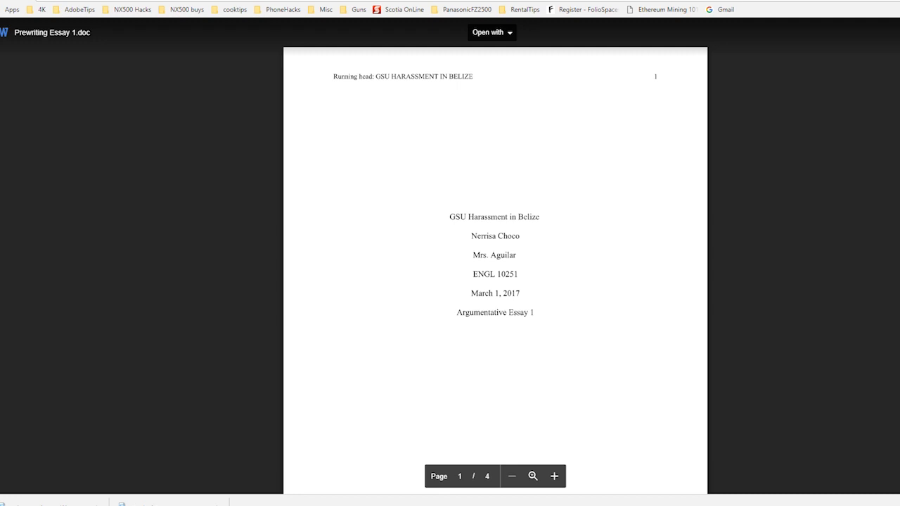
Step: Close the prewriting preview, look through the attached Essay 1 Graphic Organizer.pdf, and return to the Essay 1 page
key(Escape)
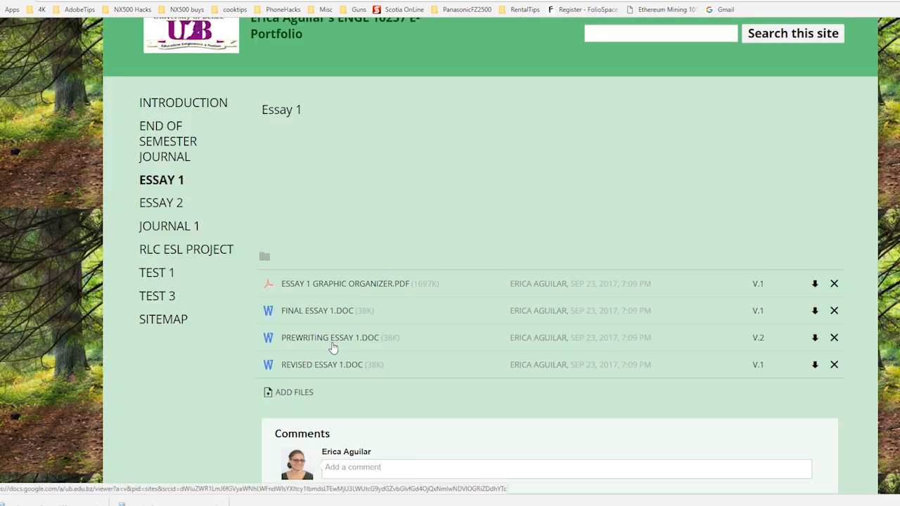
click(343, 285)
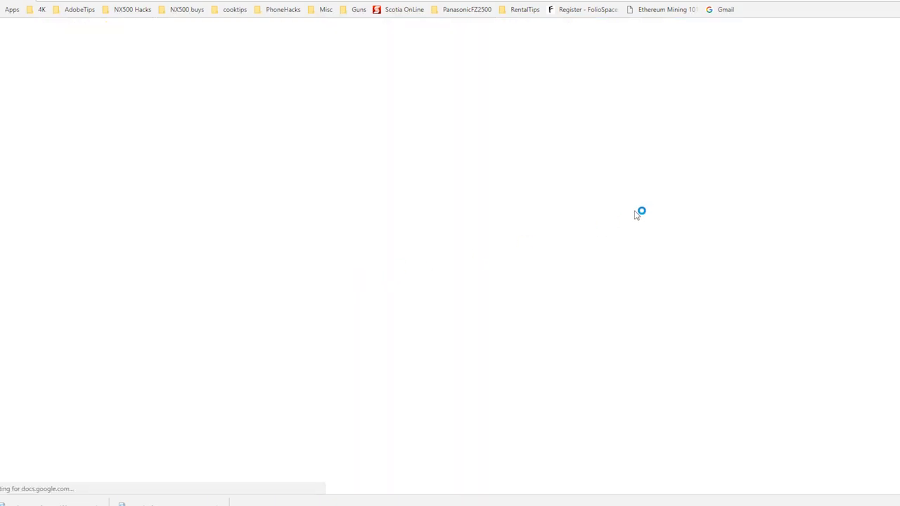
scroll(498, 231, down, 3)
scroll(501, 249, up, 3)
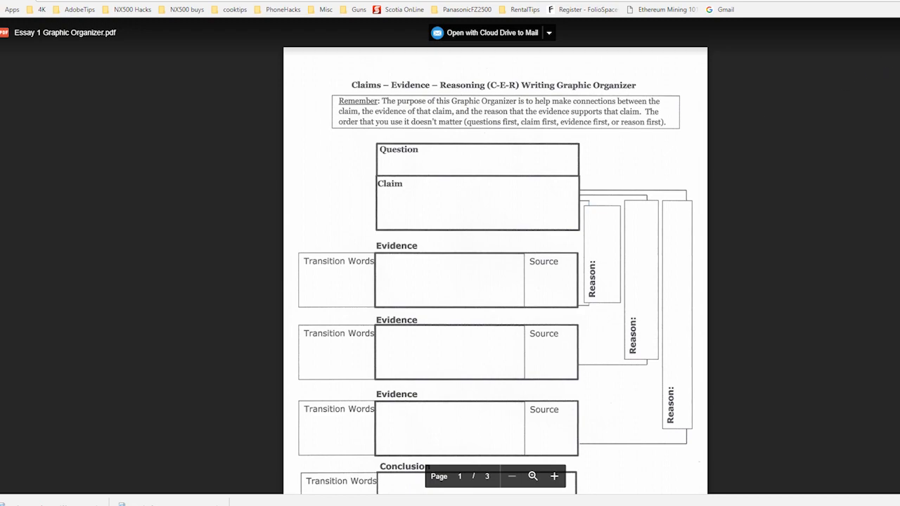
key(ctrl+w)
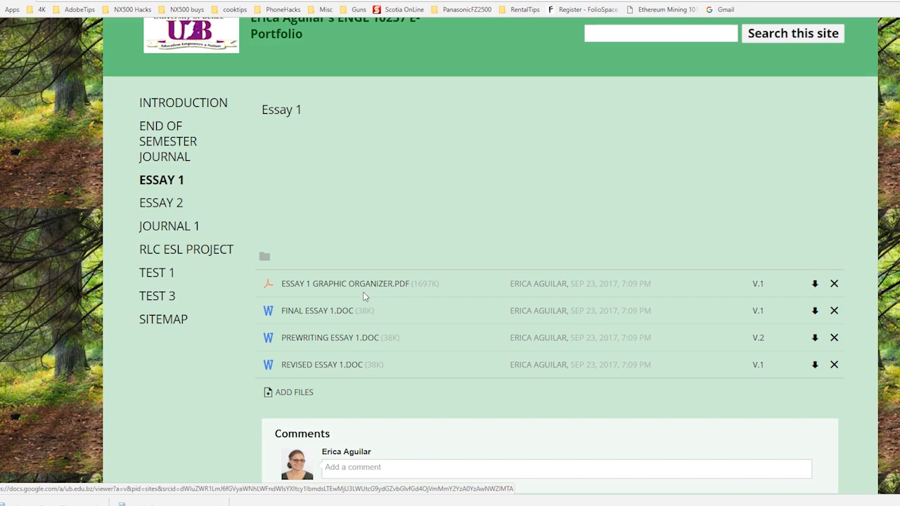
Step: Preview the attached Revised Essay 1.doc from the Essay 1 page, look through it, and return to the page
click(320, 369)
scroll(532, 234, down, 5)
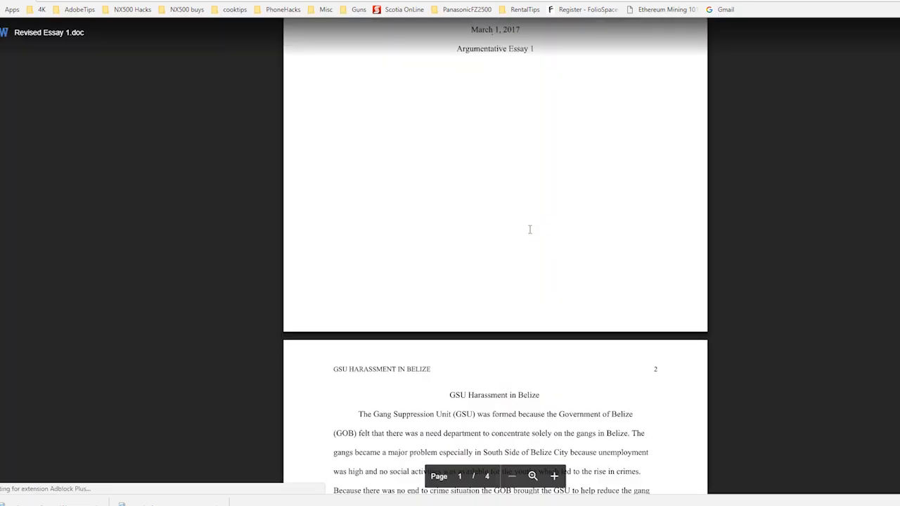
scroll(529, 233, up, 2)
scroll(530, 233, up, 3)
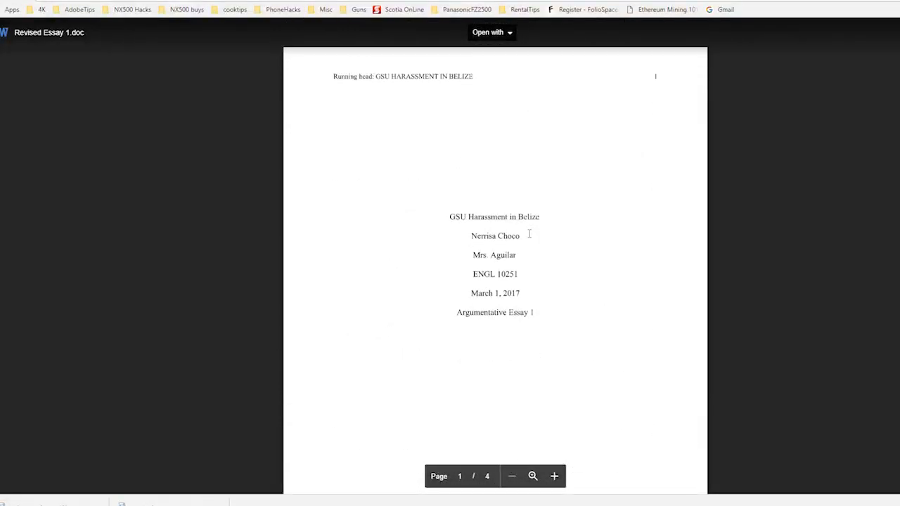
click(393, 0)
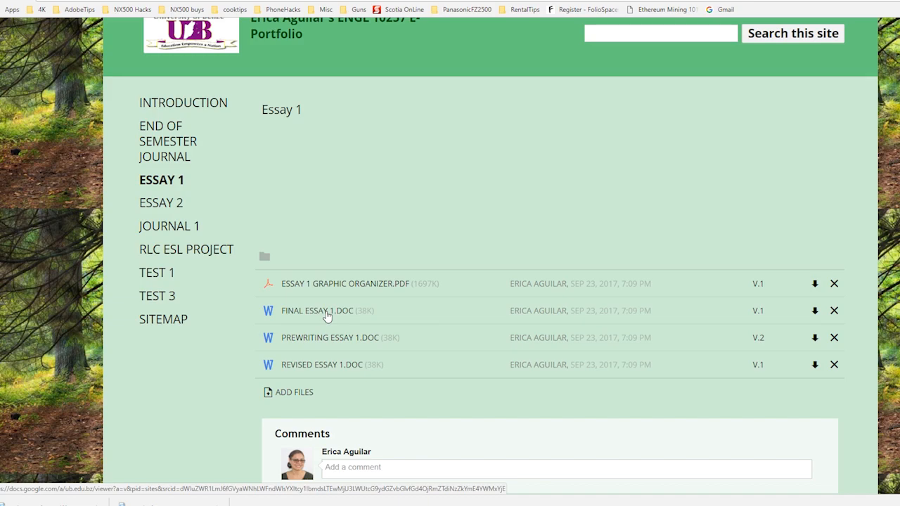
Step: Preview the attached Final Essay 1.doc from the Essay 1 page and read through its title page and body text
click(326, 314)
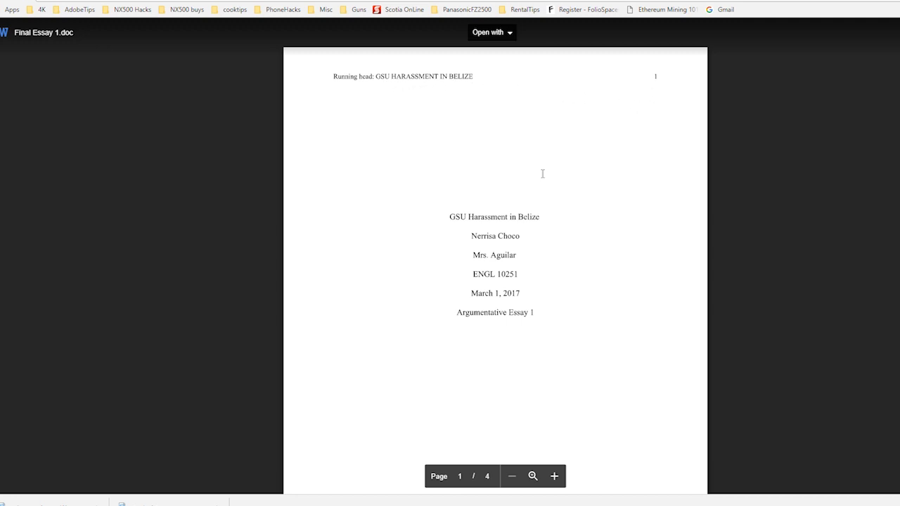
scroll(511, 196, down, 2)
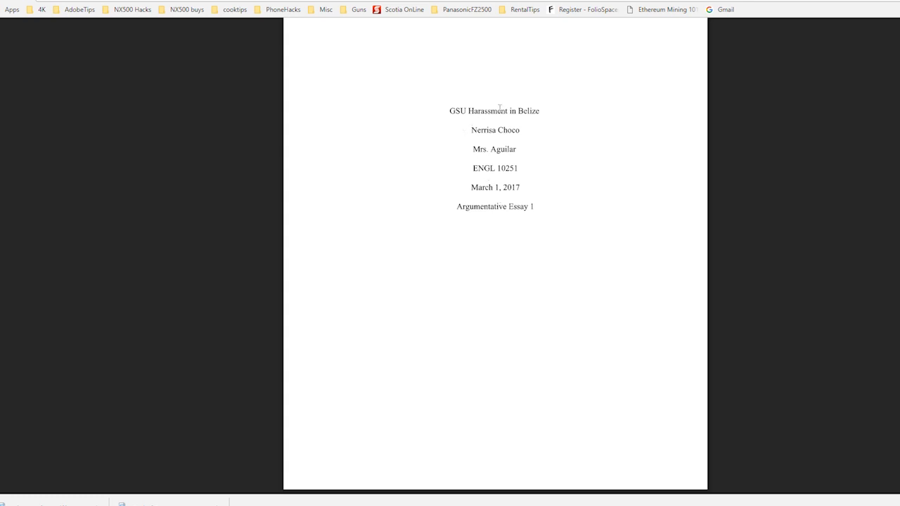
scroll(492, 245, down, 7)
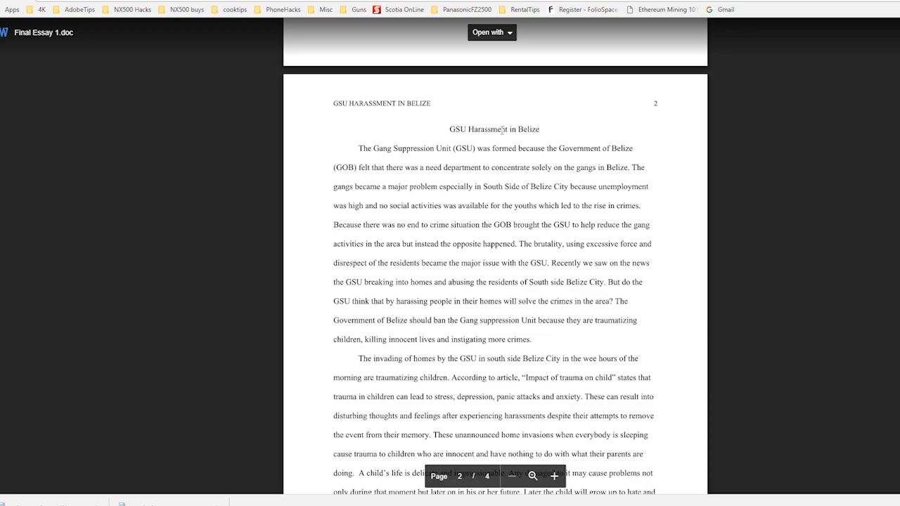
scroll(502, 219, down, 5)
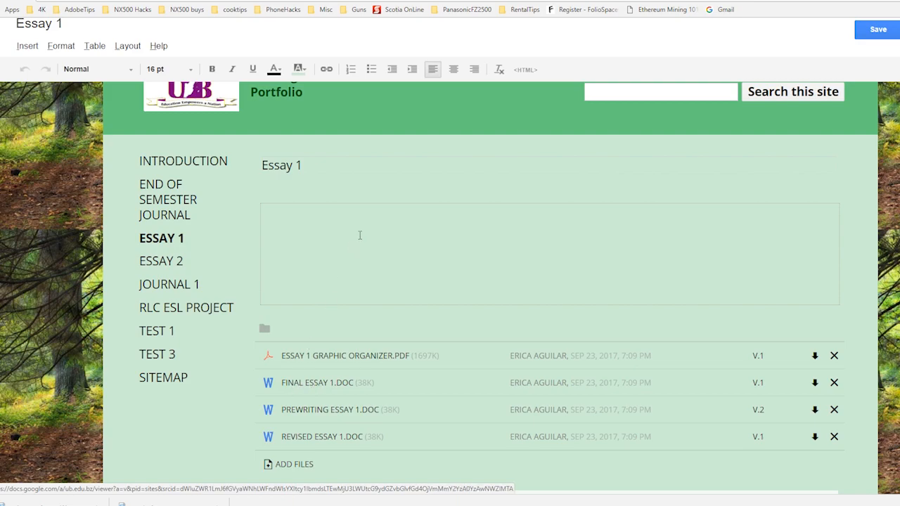
Step: Paste the full GSU Harassment in Belize essay, including its references, into the Essay 1 page's empty body
scroll(507, 293, up, 1)
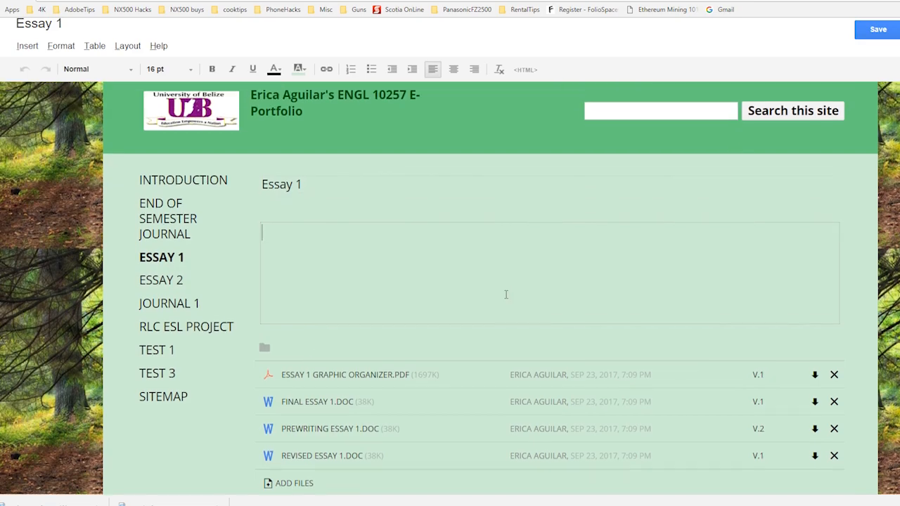
key(ctrl+v)
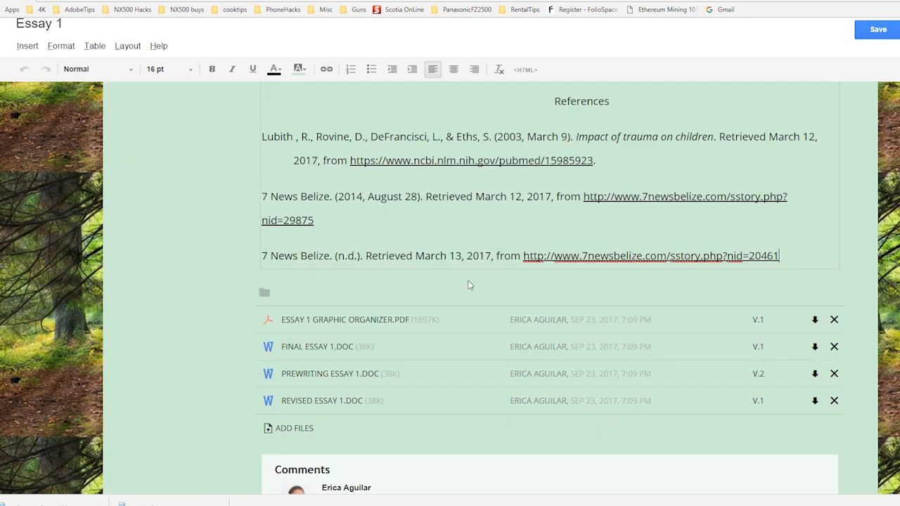
scroll(492, 282, up, 10)
scroll(562, 228, up, 2)
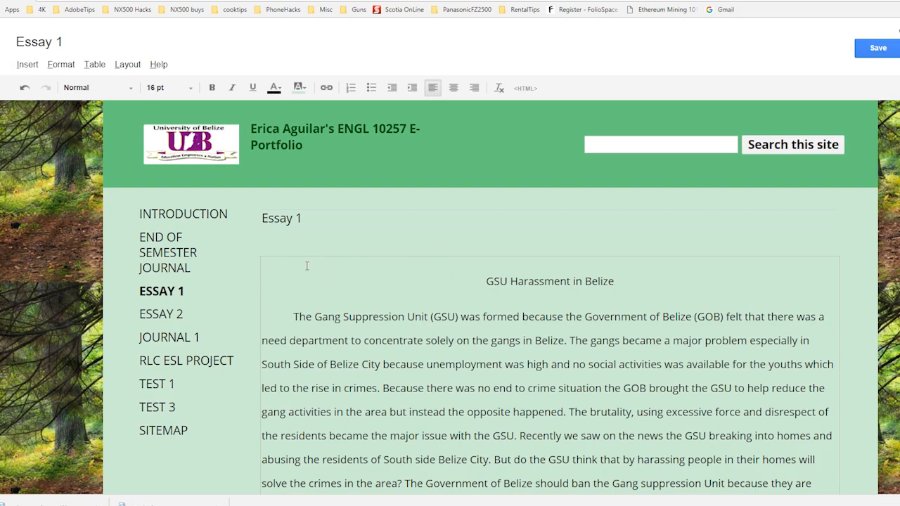
Step: Open the attached Final Essay 1.doc for a quick check and return to editing the Essay 1 page
scroll(296, 268, down, 18)
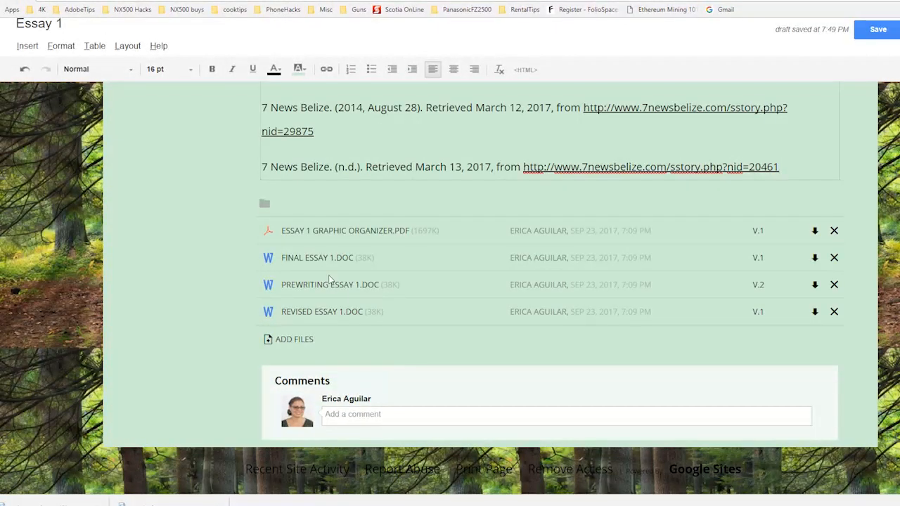
click(323, 258)
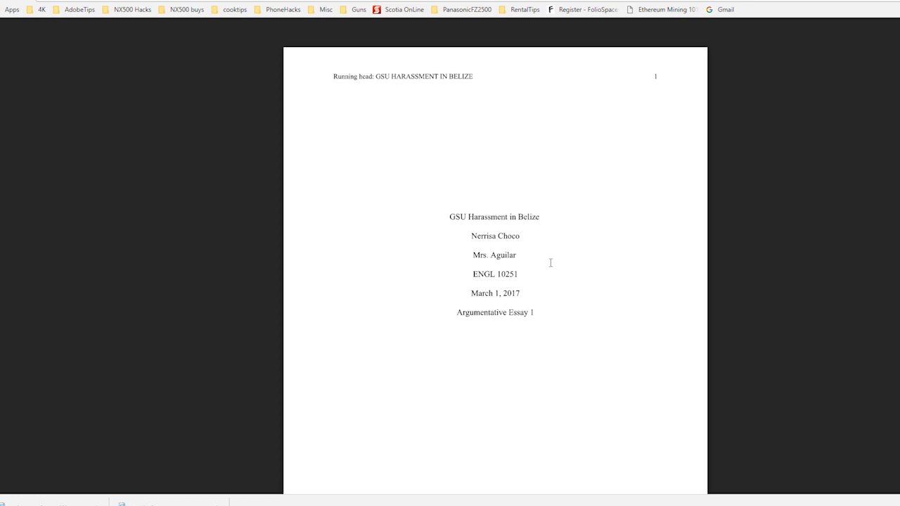
click(185, 86)
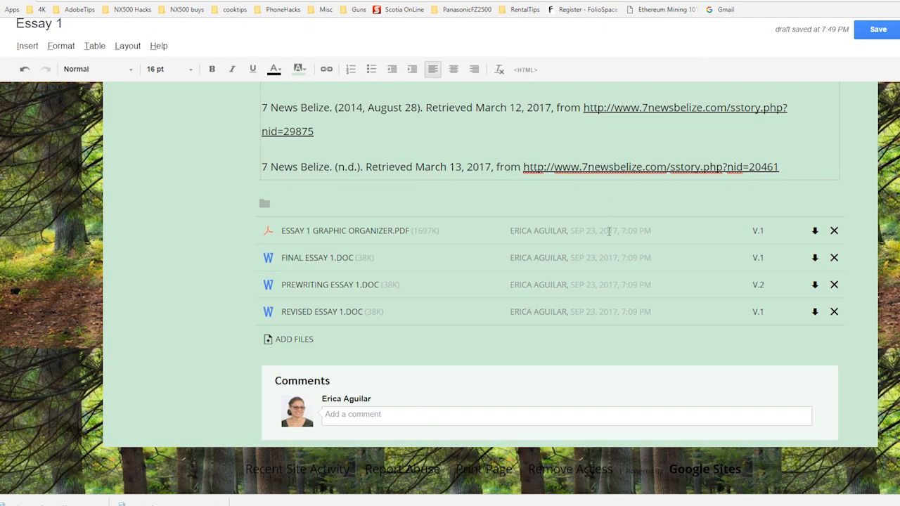
Step: Insert the uploaded image GSU in Belize.jpg above the essay title on the Essay 1 page
scroll(478, 330, up, 10)
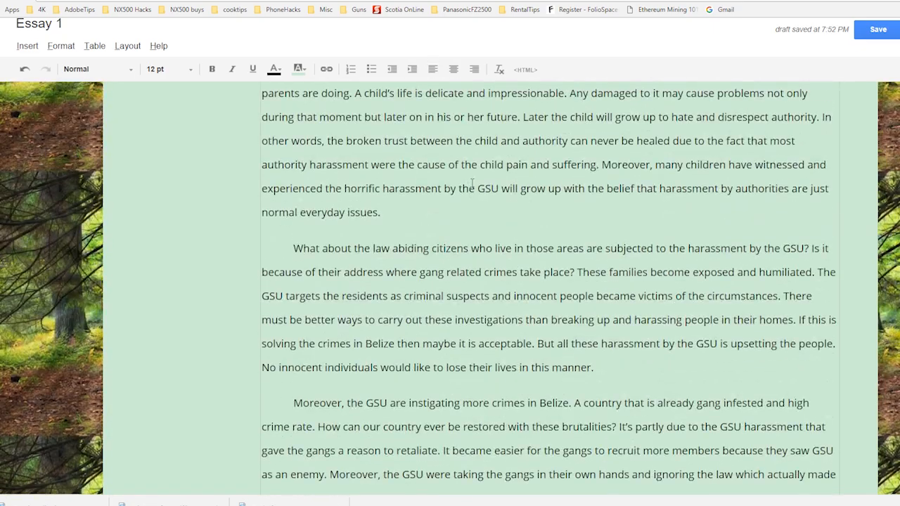
scroll(472, 184, up, 10)
click(501, 298)
click(28, 64)
click(53, 101)
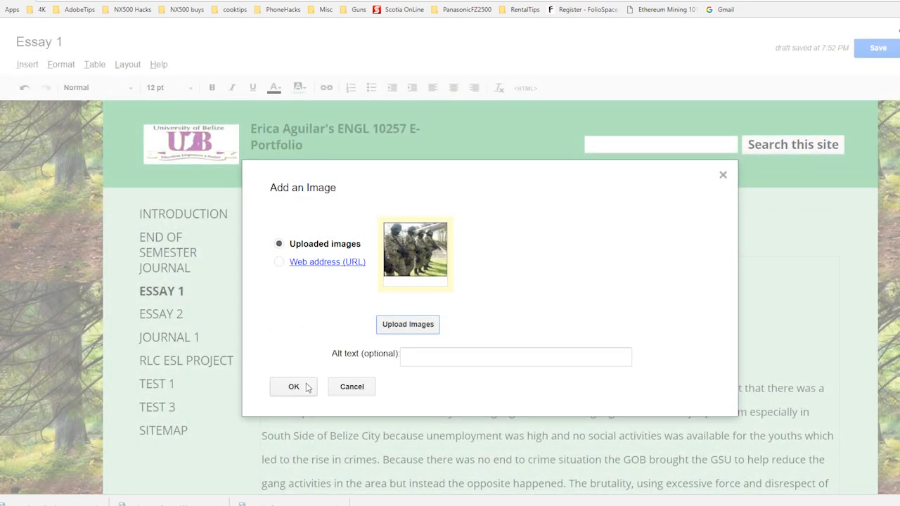
click(294, 387)
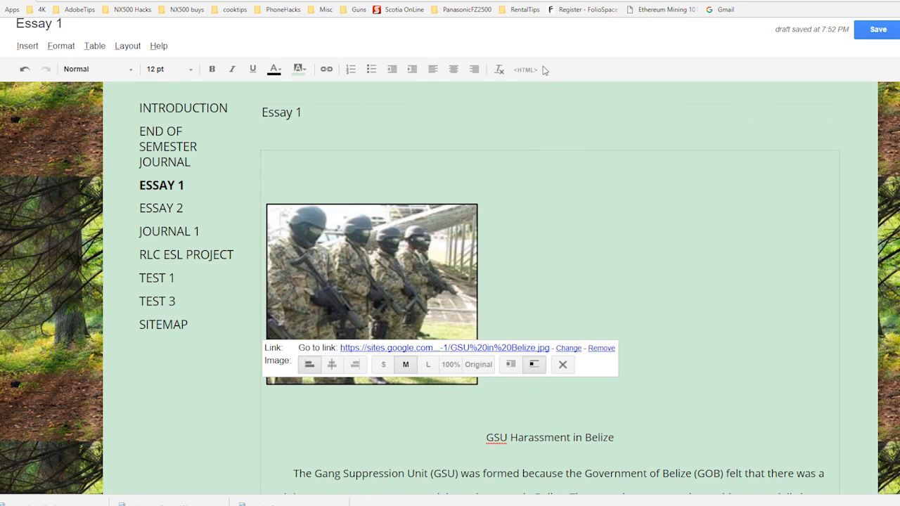
Step: Centre the image above the essay title, remove the blank lines around it, and save the Essay 1 page
click(453, 69)
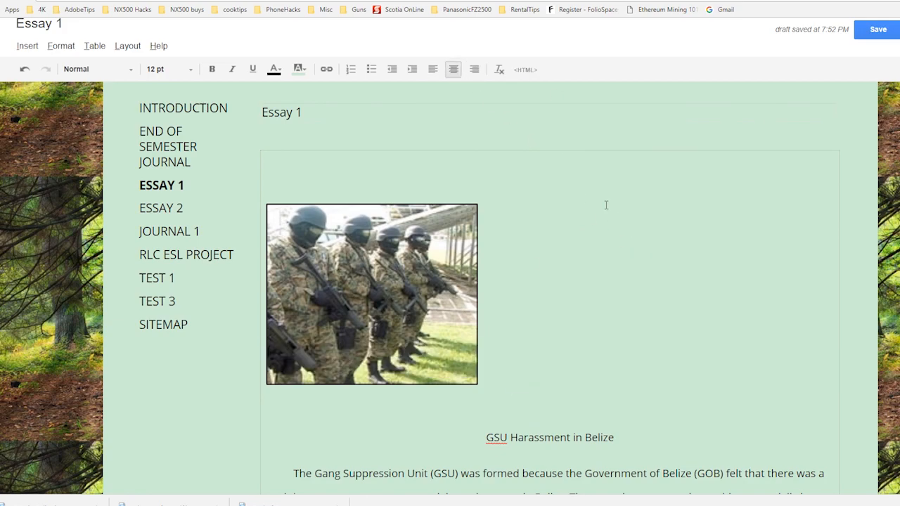
key(Delete)
click(731, 288)
click(573, 380)
key(BackSpace)
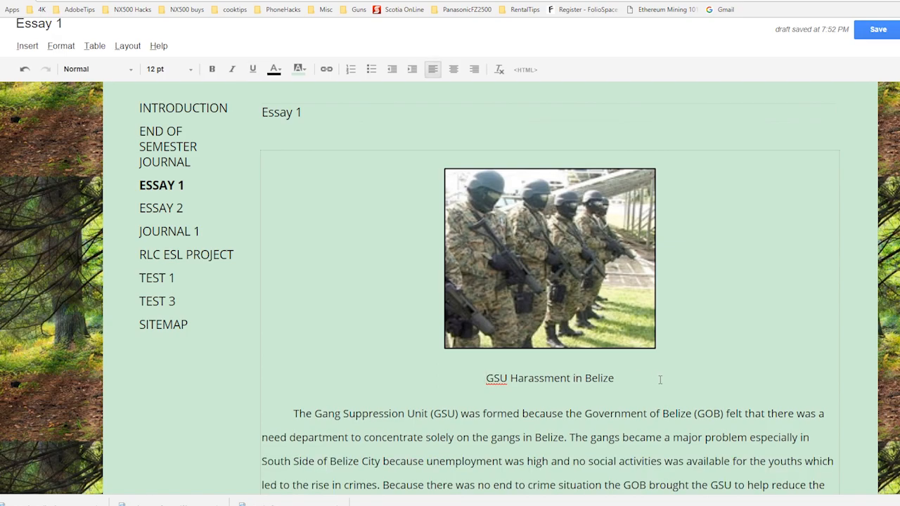
click(871, 31)
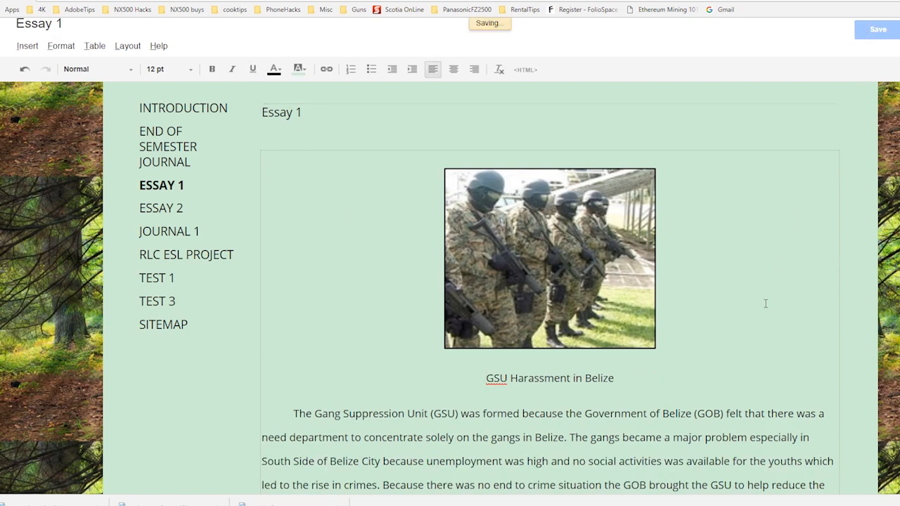
Step: Post the comment "Final Essay 1 Completed." on the Essay 1 page
scroll(562, 295, down, 5)
scroll(359, 291, down, 15)
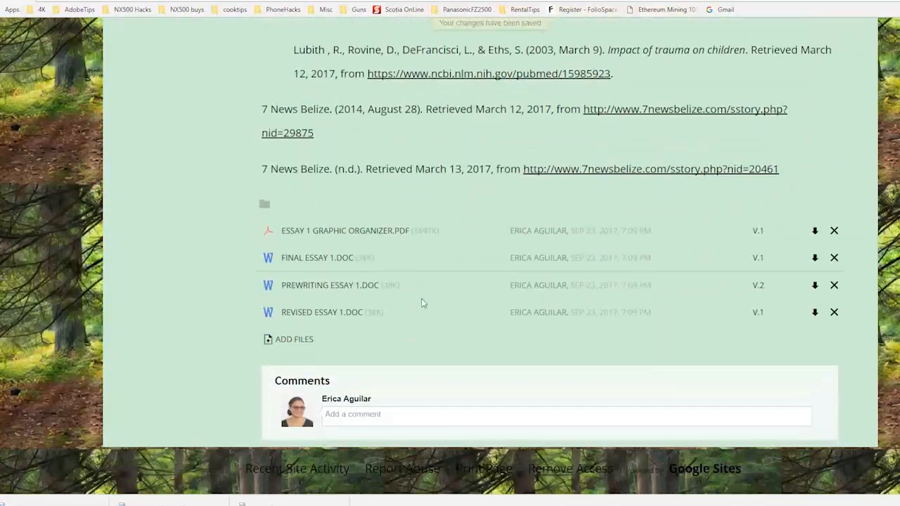
click(381, 414)
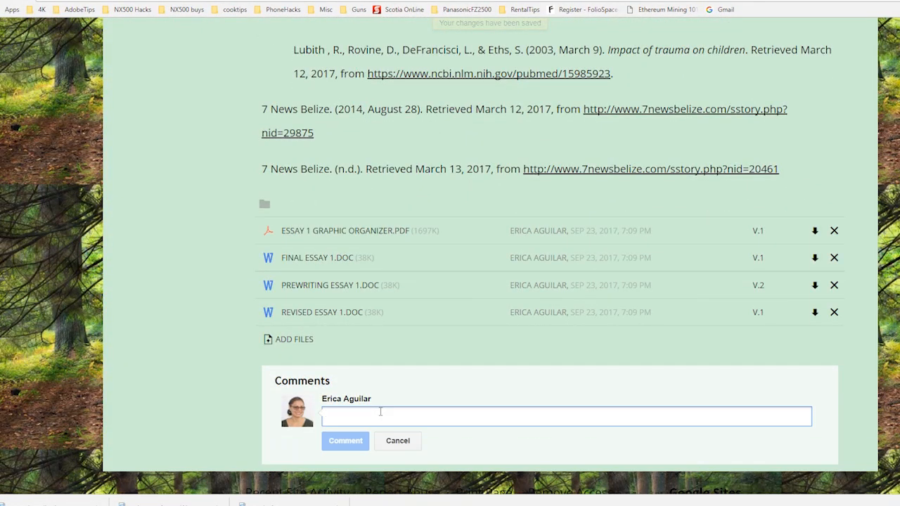
text(Final )
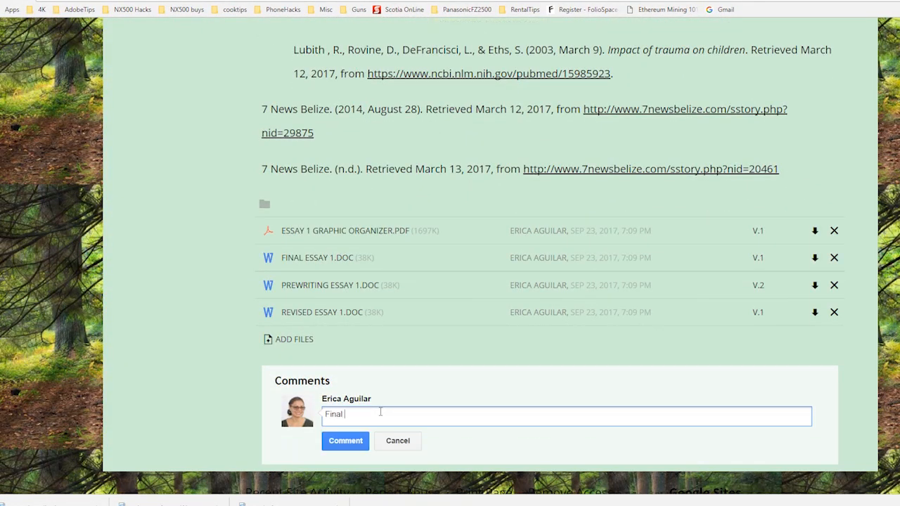
text(Essay 1 Completed.)
click(345, 441)
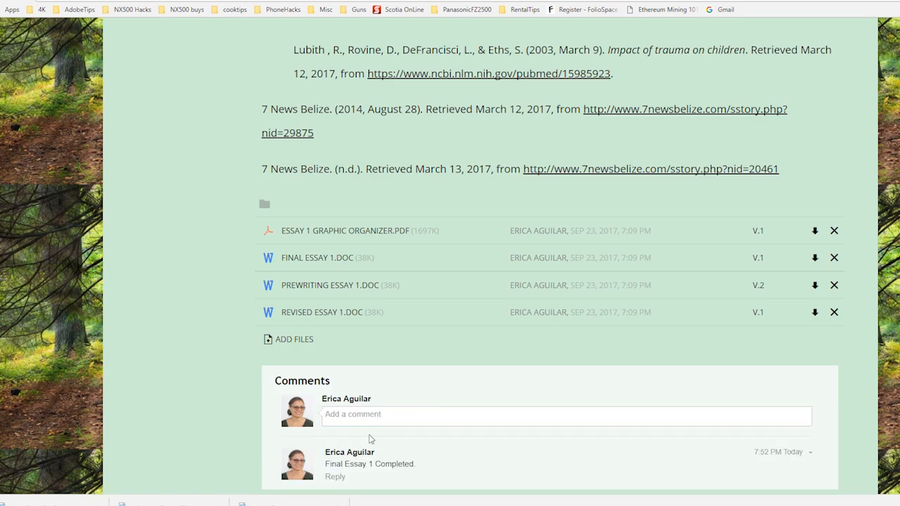
Step: Look back over the saved Essay 1 page from the posted comment up to the image
scroll(589, 272, up, 15)
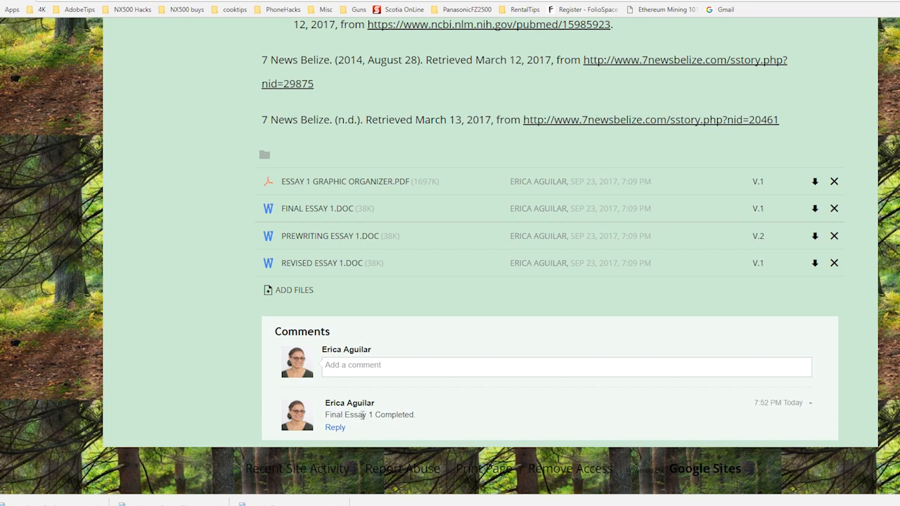
scroll(362, 415, up, 15)
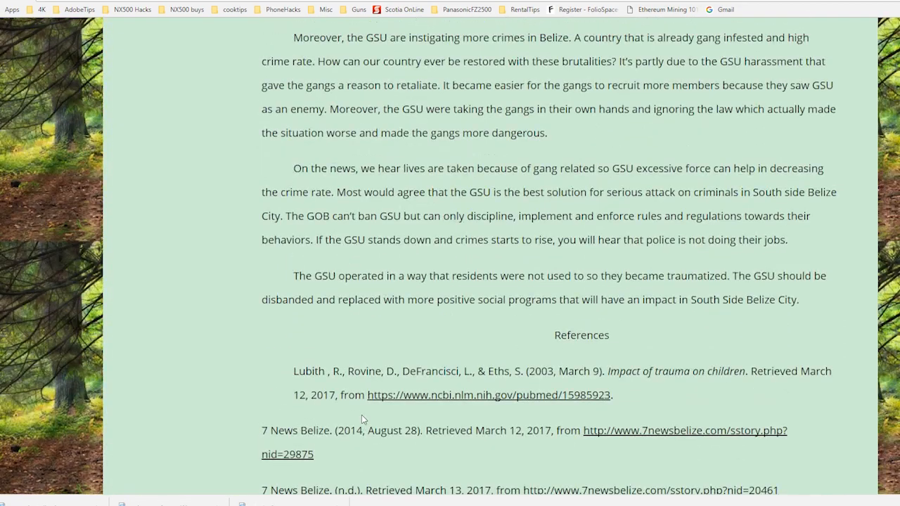
scroll(362, 415, up, 3)
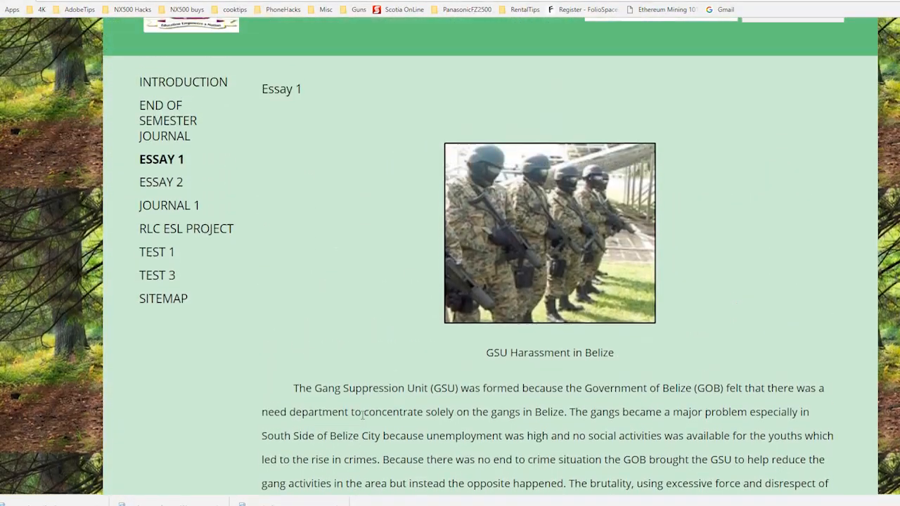